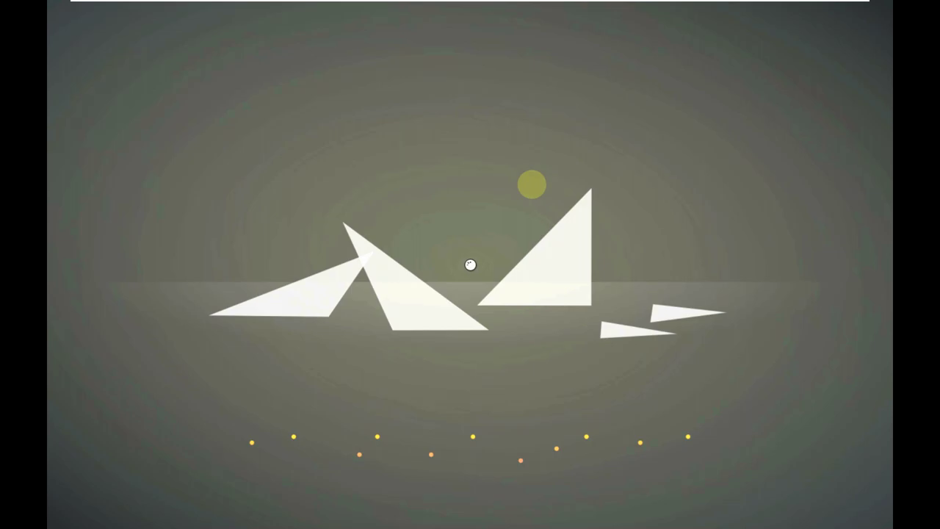
Step: Turn off stretching of the virtual machine's guest display so that it is shown at its actual size
drag(531, 183, 481, 263)
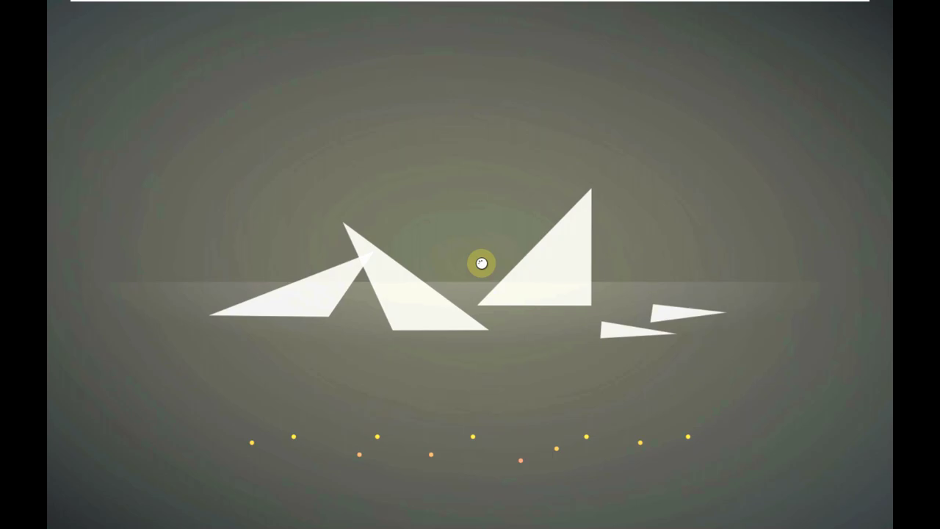
mouse_move(814, 1)
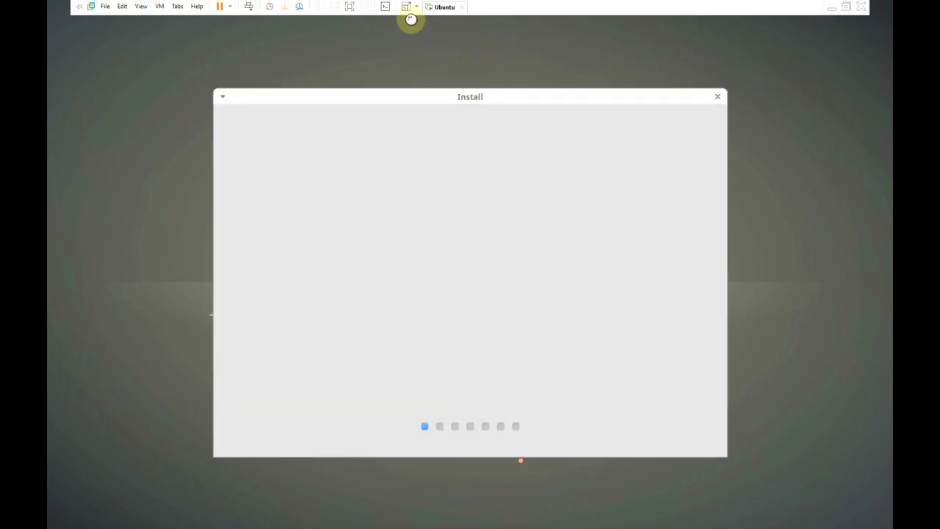
click(405, 7)
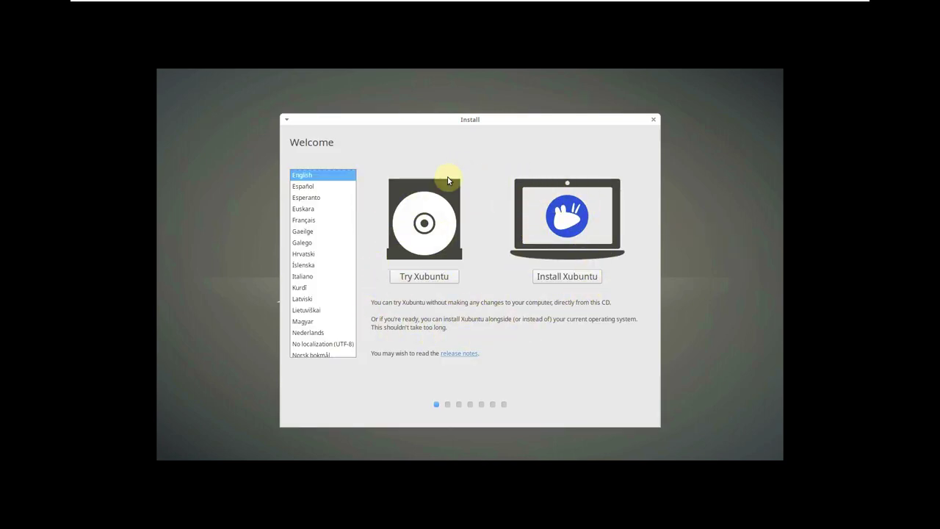
Step: Look through the installer's language list and start the Xubuntu live session without installing
scroll(354, 197, up, 3)
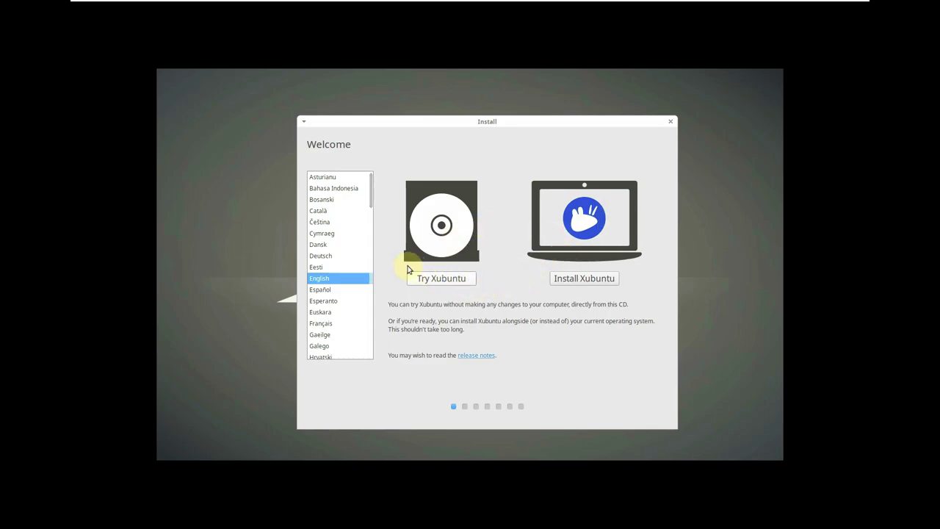
mouse_move(371, 184)
mouse_down()
mouse_move(375, 346)
mouse_move(368, 174)
mouse_move(380, 348)
mouse_move(375, 174)
mouse_up()
click(447, 280)
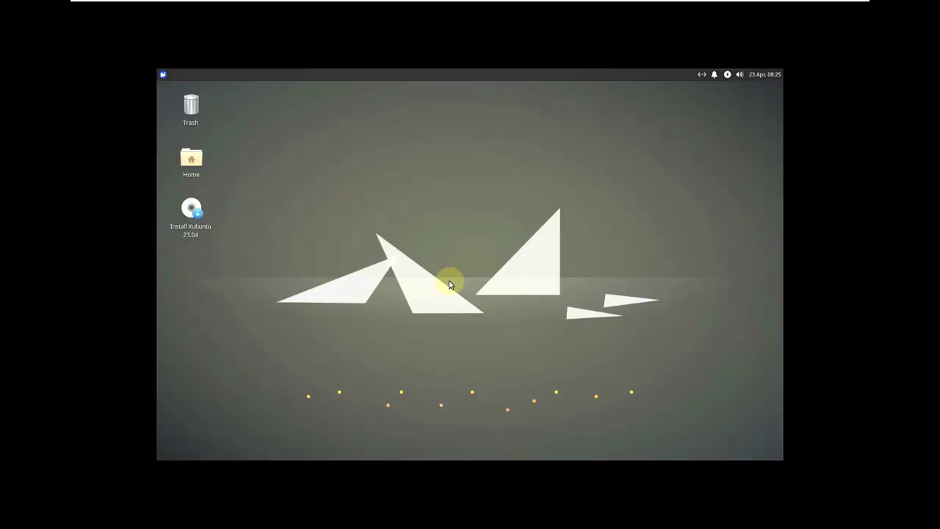
Step: Set the Virtual1 display's resolution to 1920x1080, keep the new configuration and close the Display settings
right_click(414, 181)
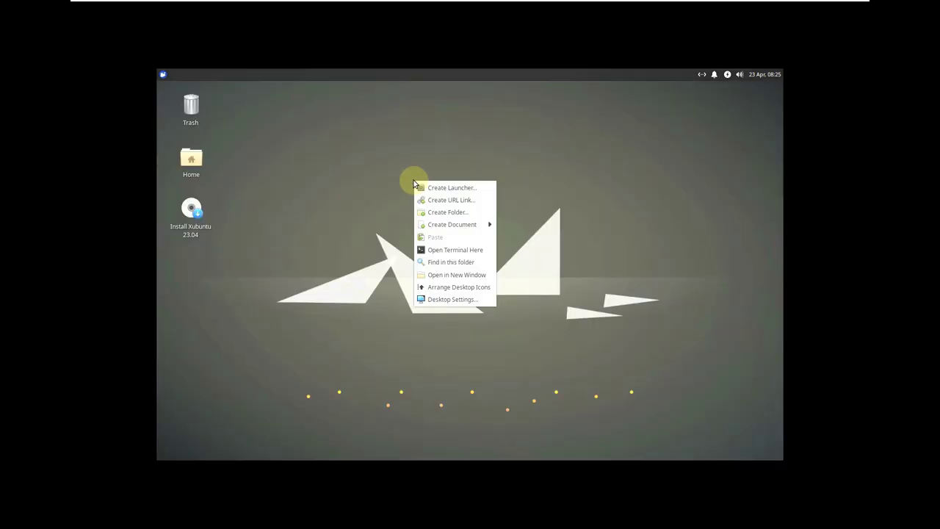
click(377, 281)
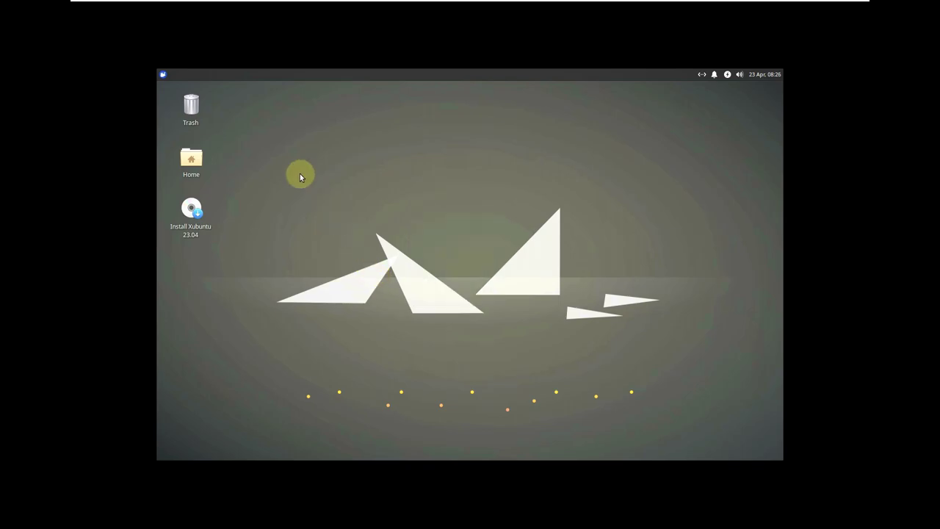
click(165, 77)
click(347, 169)
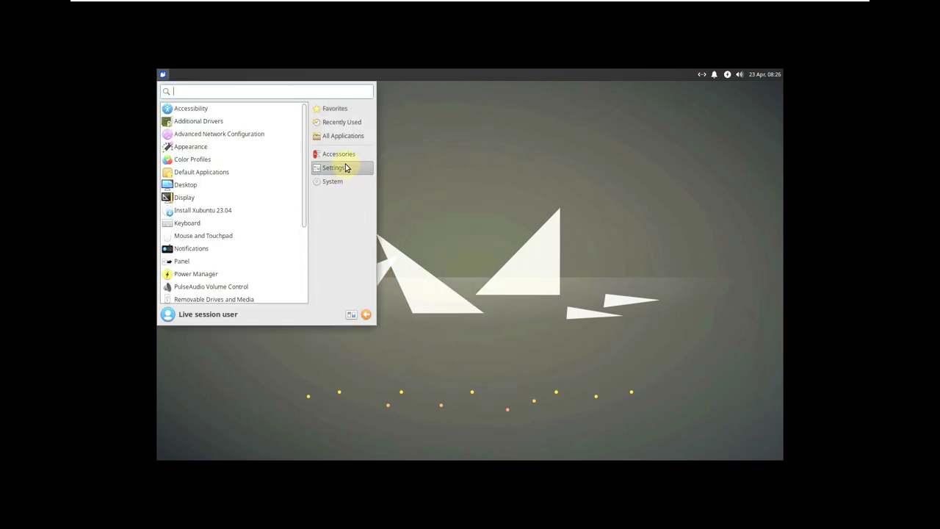
click(264, 209)
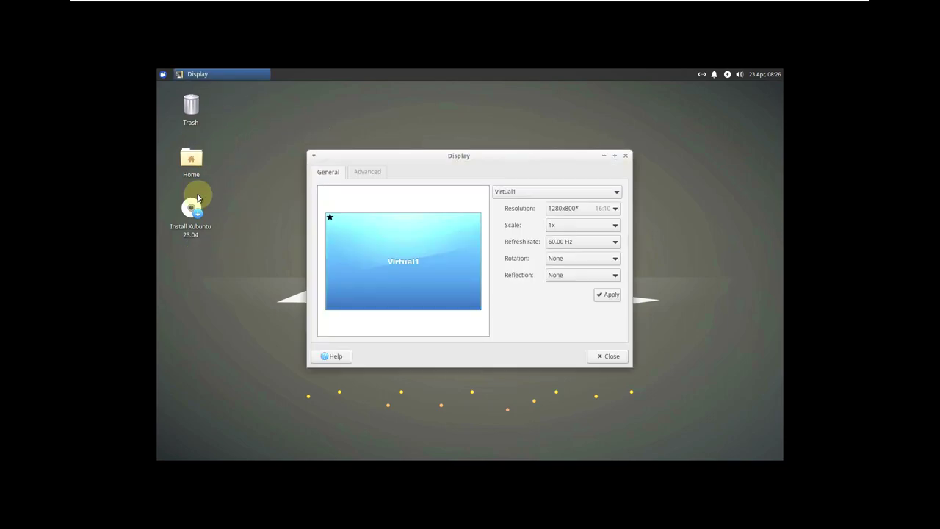
click(572, 209)
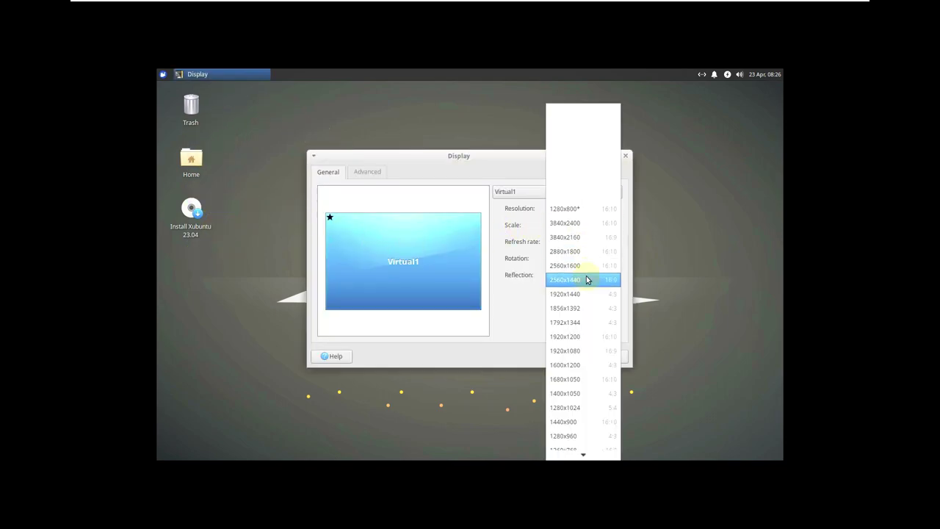
click(564, 350)
click(609, 294)
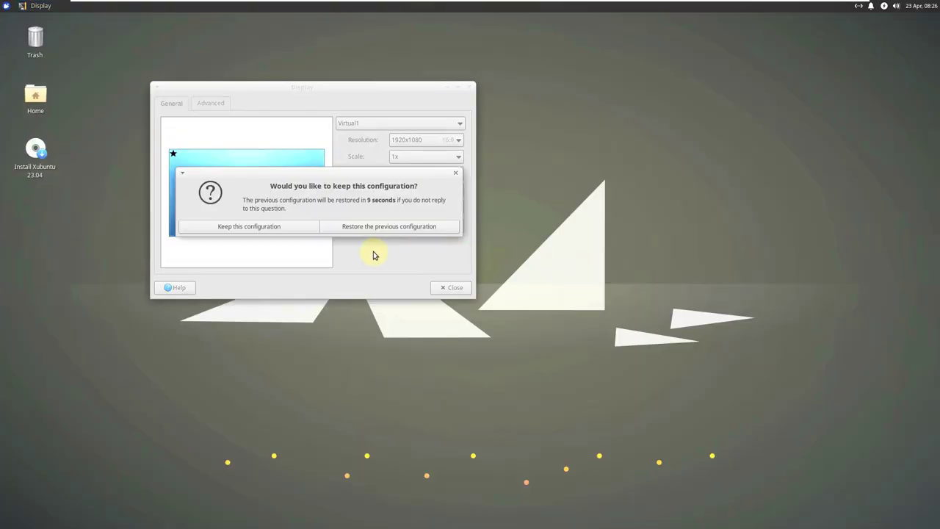
click(260, 228)
drag(318, 97, 512, 111)
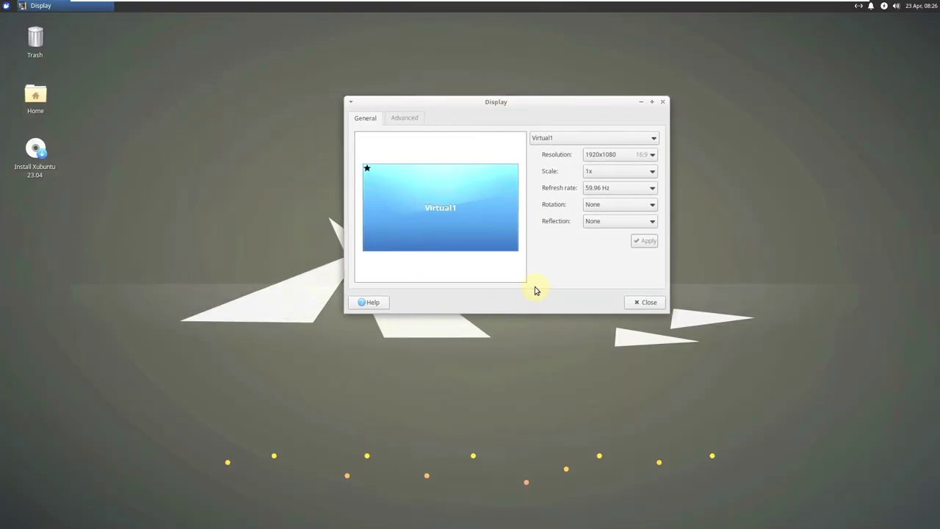
click(639, 303)
Step: View the system information in About Xfce from the full application list, and close it
click(5, 6)
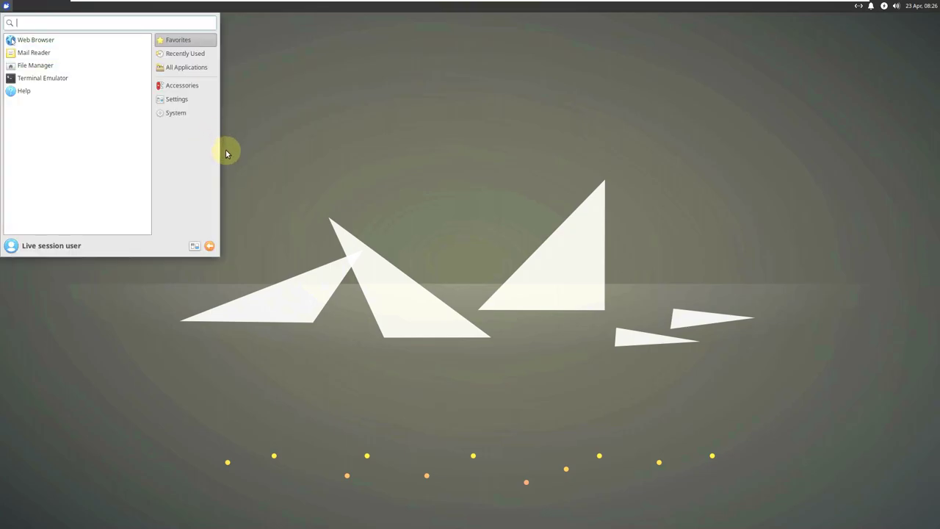
click(182, 66)
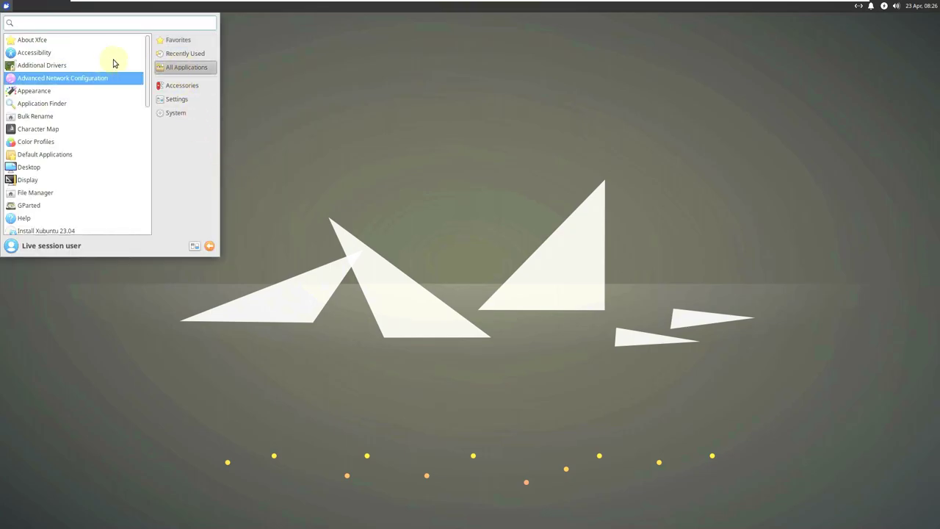
drag(147, 73, 132, 19)
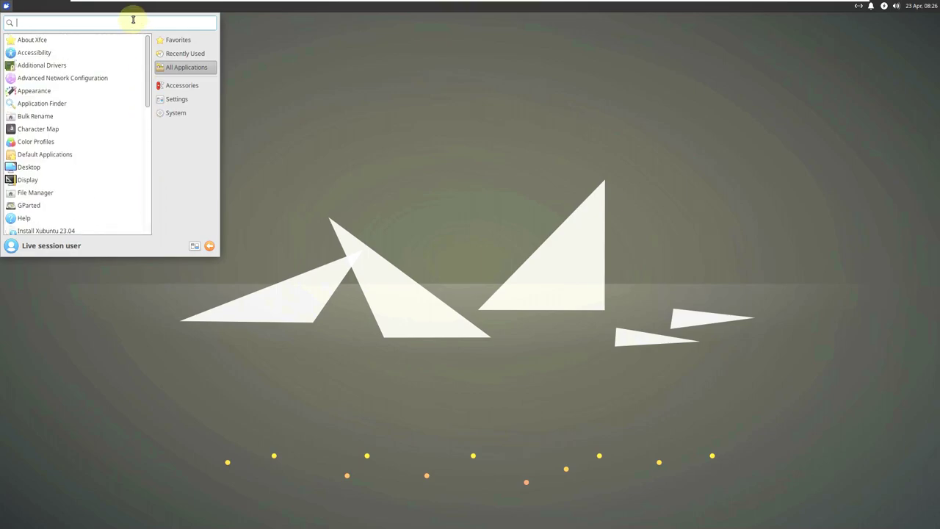
click(94, 40)
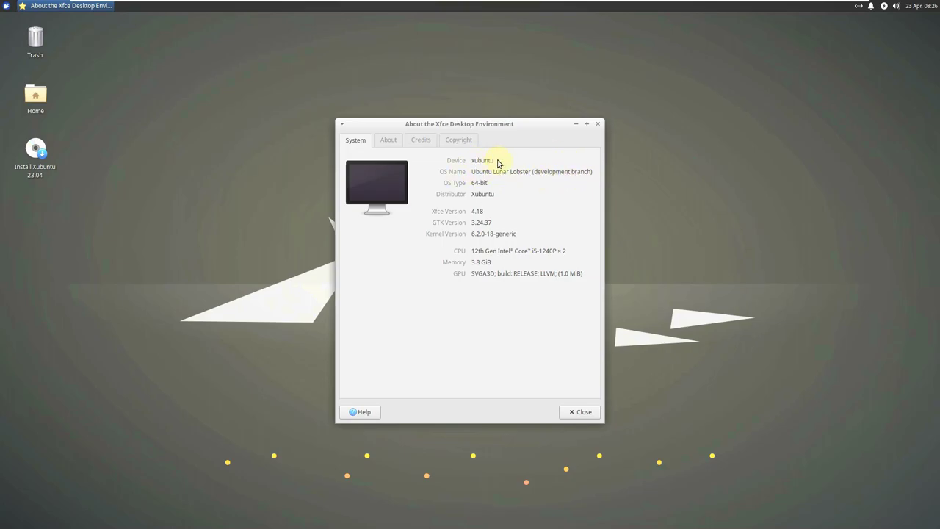
click(591, 412)
Step: Browse the accessories and the full application list, and open the Terminal Emulator in a maximized window
click(5, 6)
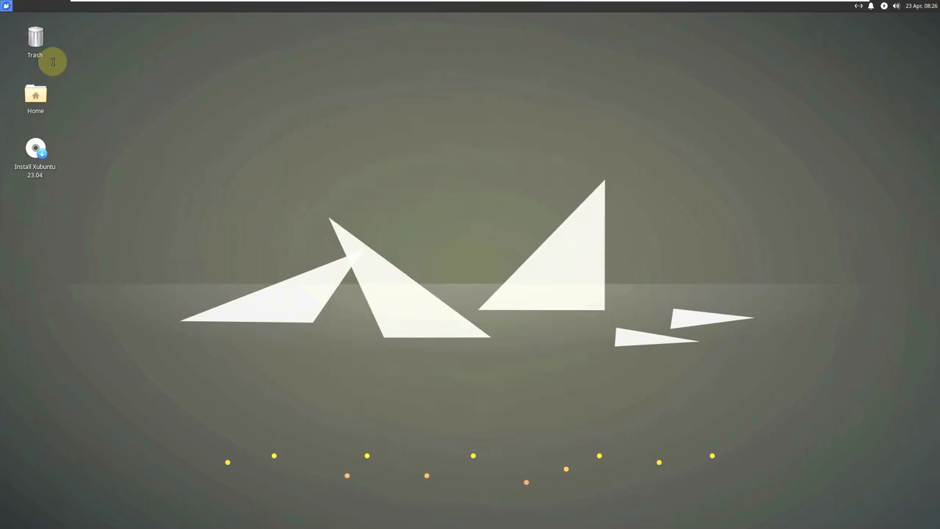
click(171, 86)
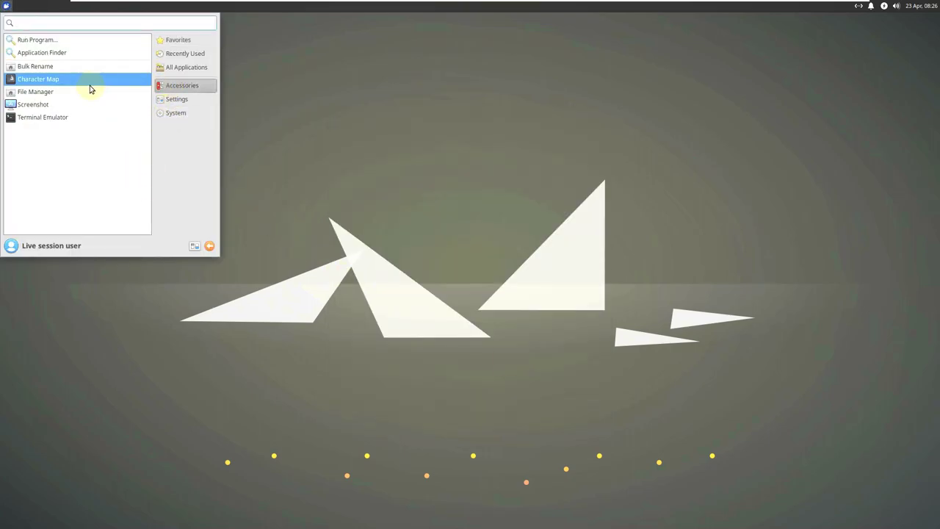
click(170, 67)
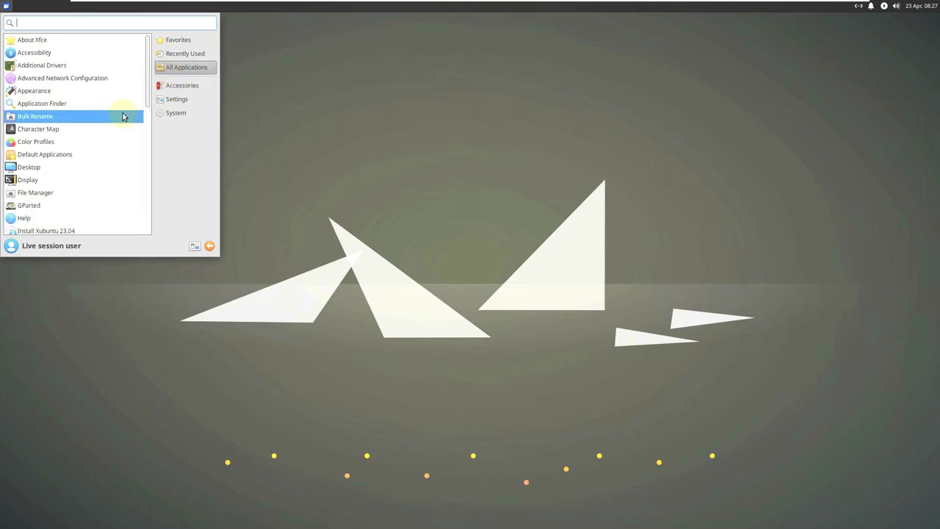
drag(146, 94, 151, 195)
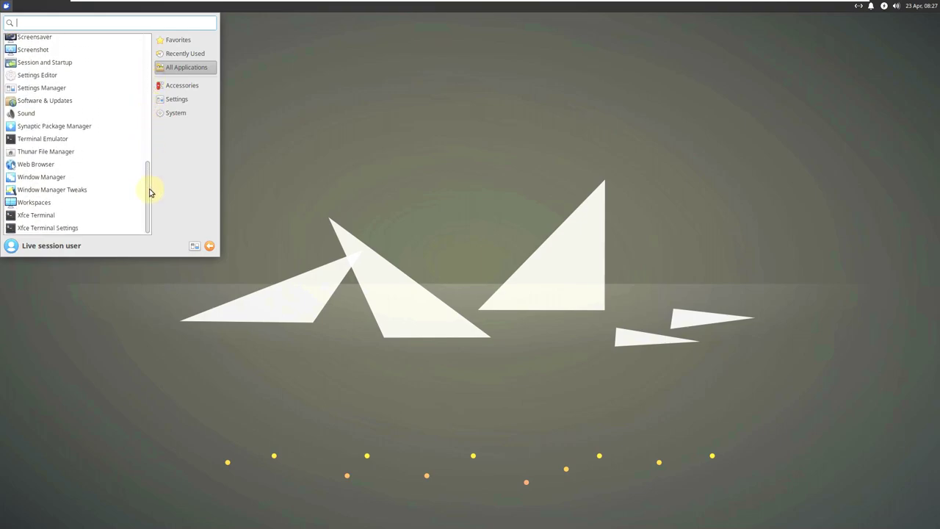
scroll(150, 189, up, 5)
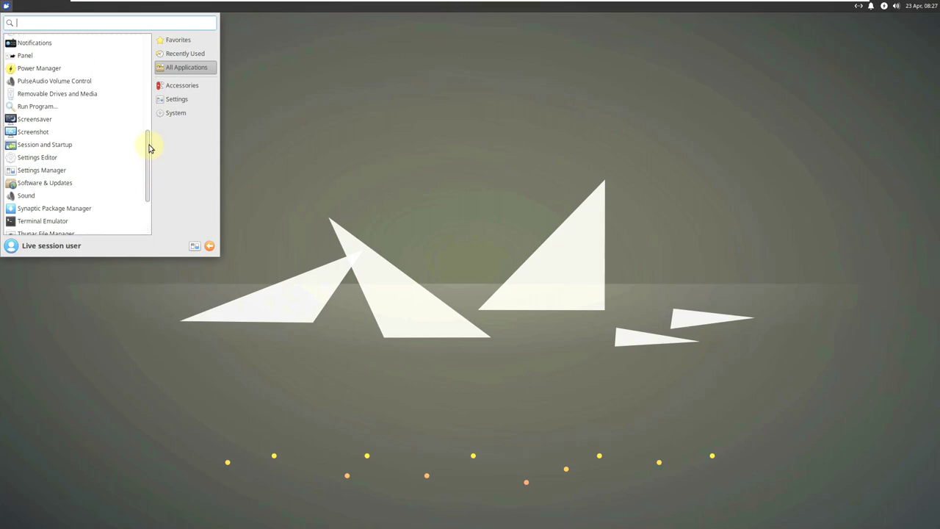
scroll(149, 185, down, 5)
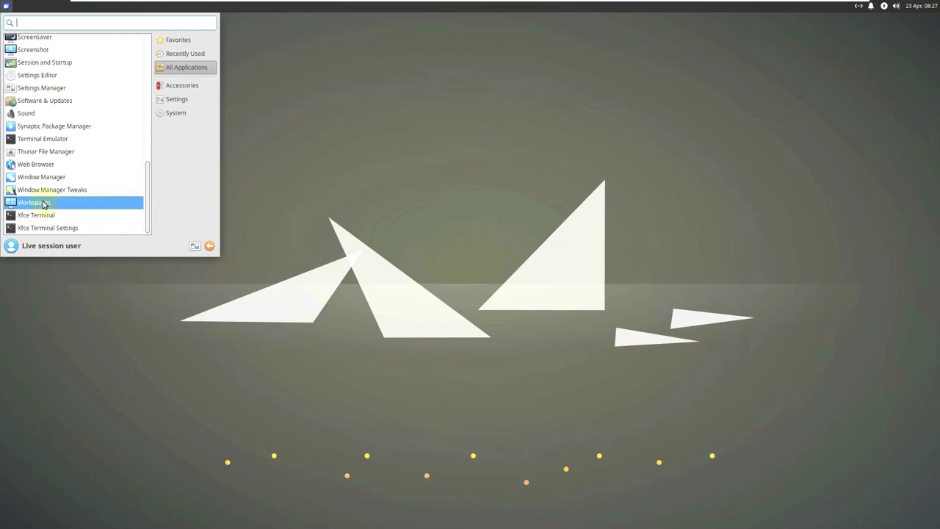
click(42, 139)
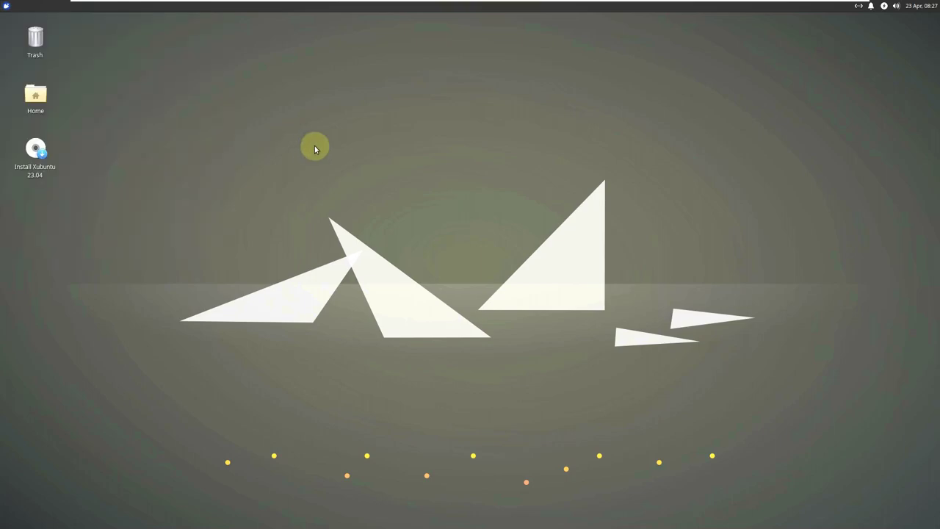
click(616, 164)
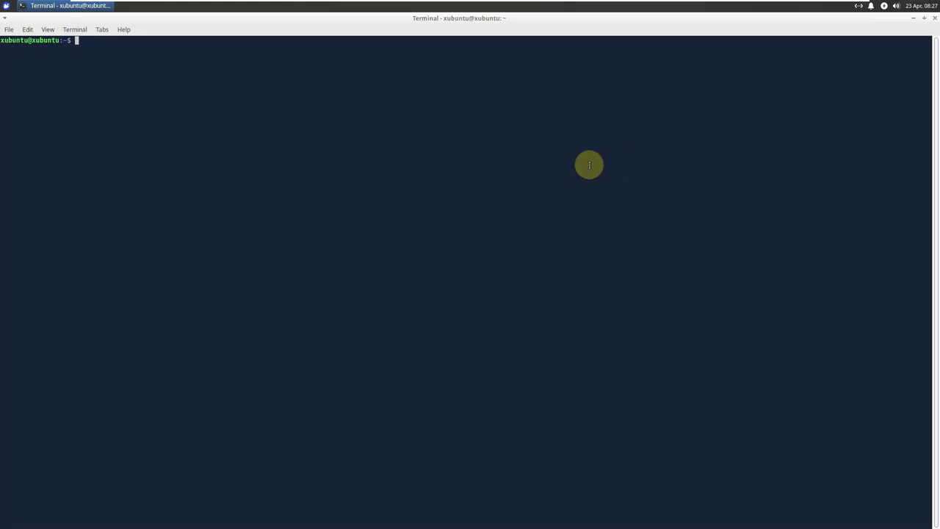
Step: Check the terminal's version in its About information and close it
click(124, 31)
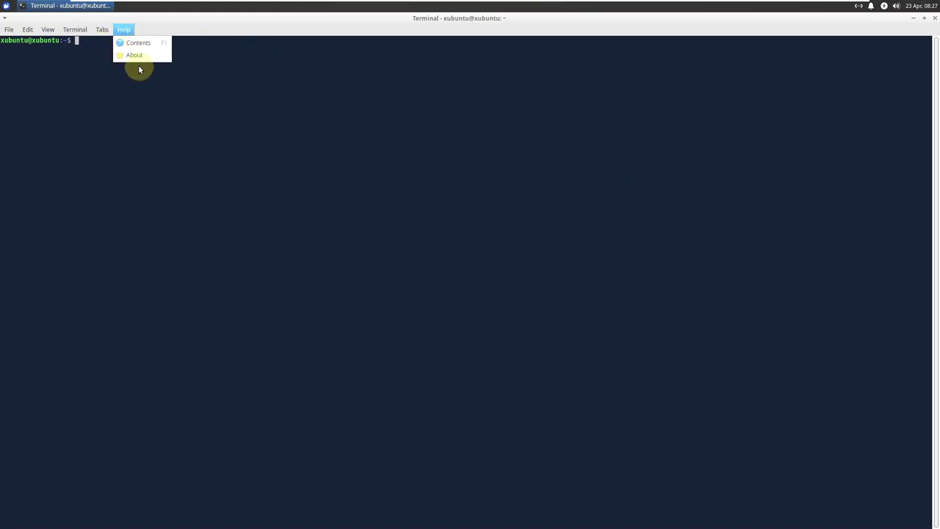
click(134, 56)
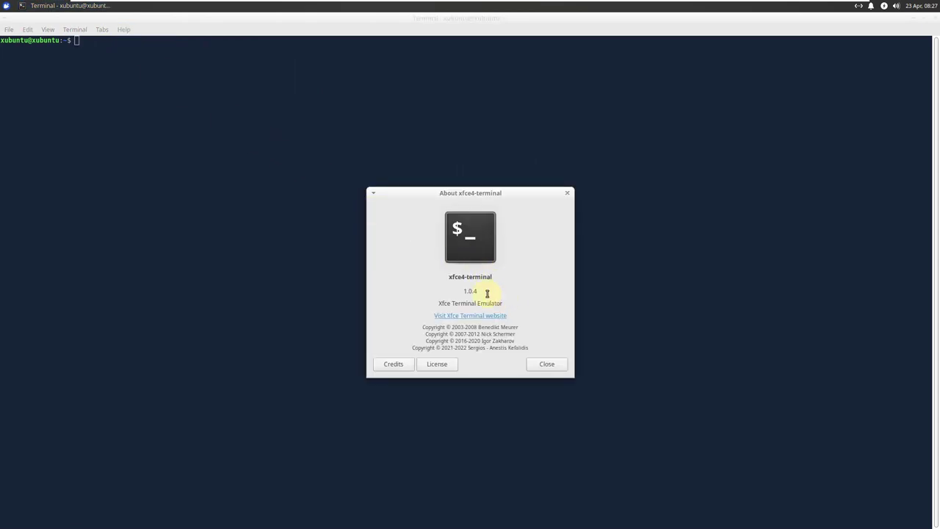
click(546, 364)
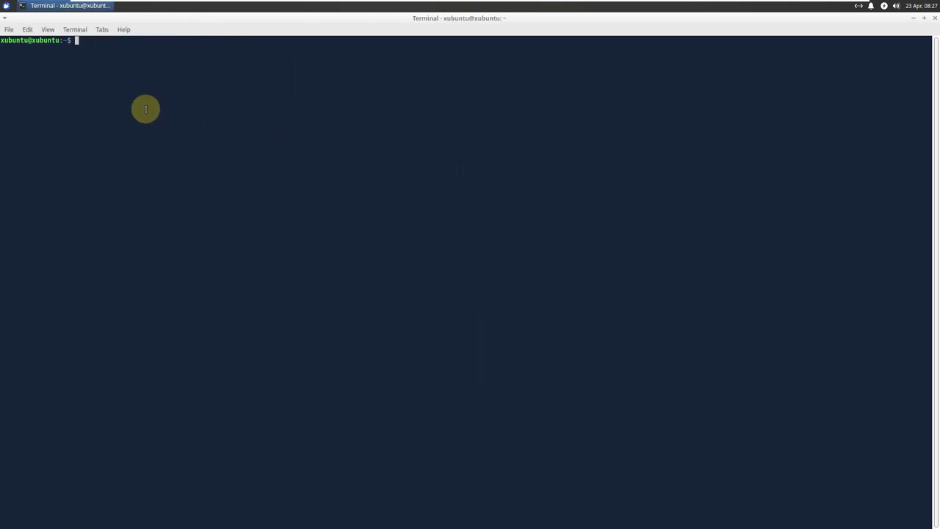
Step: Try to run inxi -sv8, and install the inxi package with sudo apt install inxi, answering y to continue
text(inxi -sv8)
key(Return)
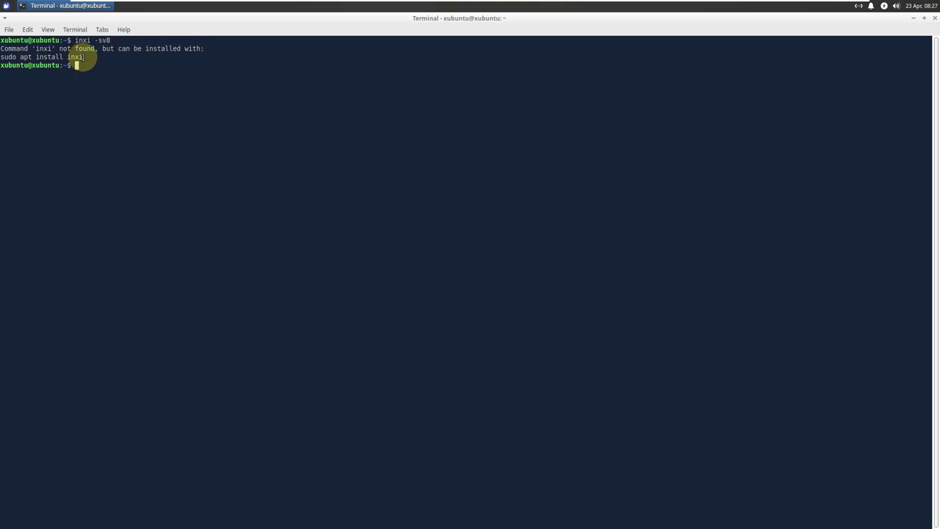
drag(84, 57, 3, 57)
right_click(10, 59)
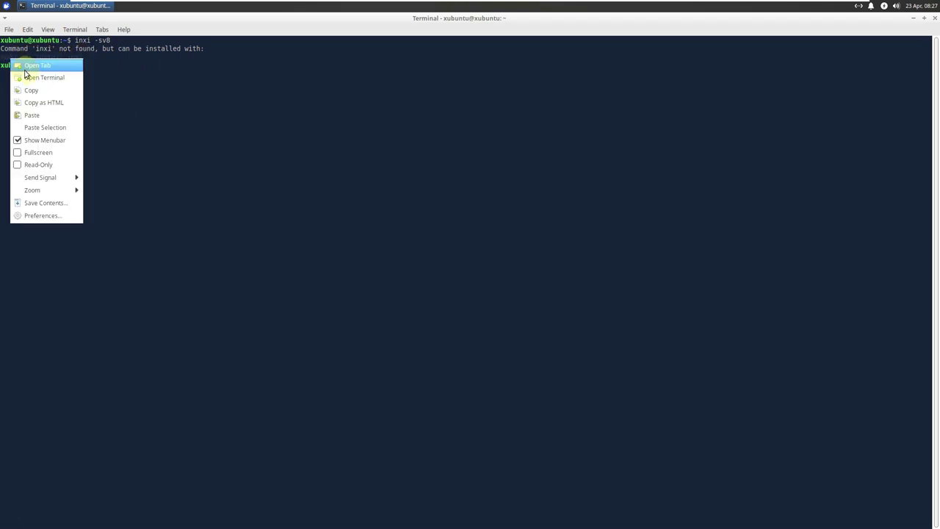
click(65, 89)
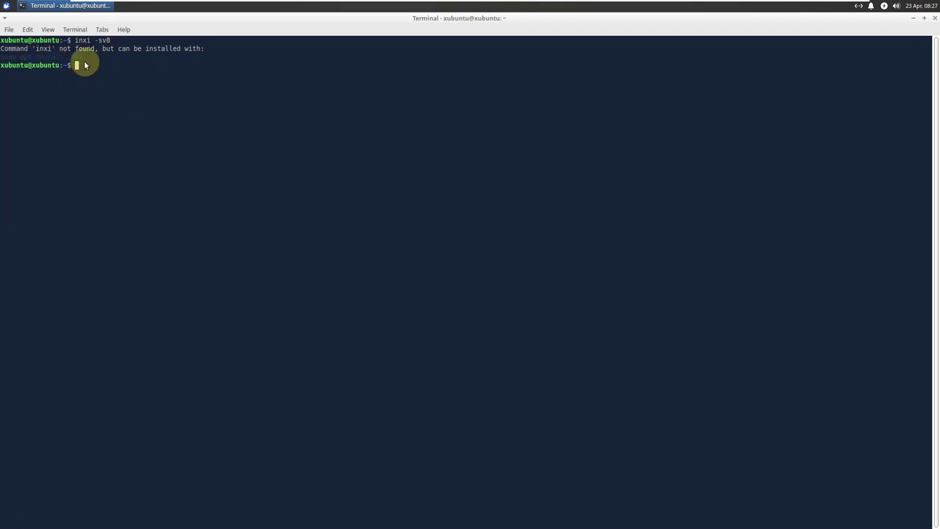
right_click(84, 66)
click(110, 116)
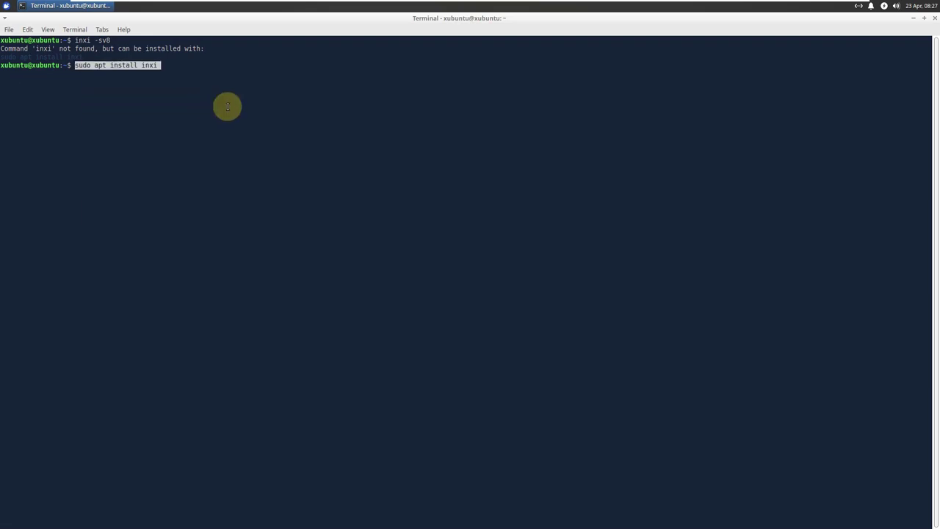
key(Return)
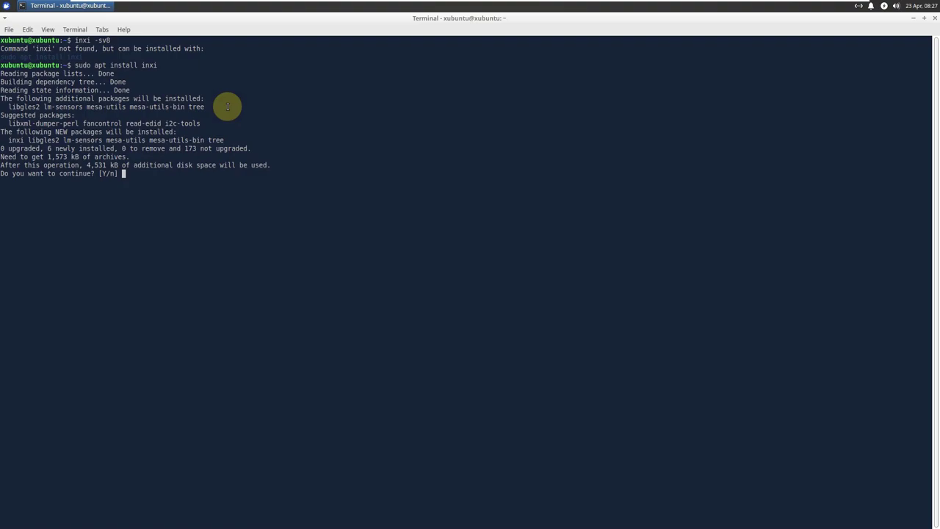
text(y)
key(Return)
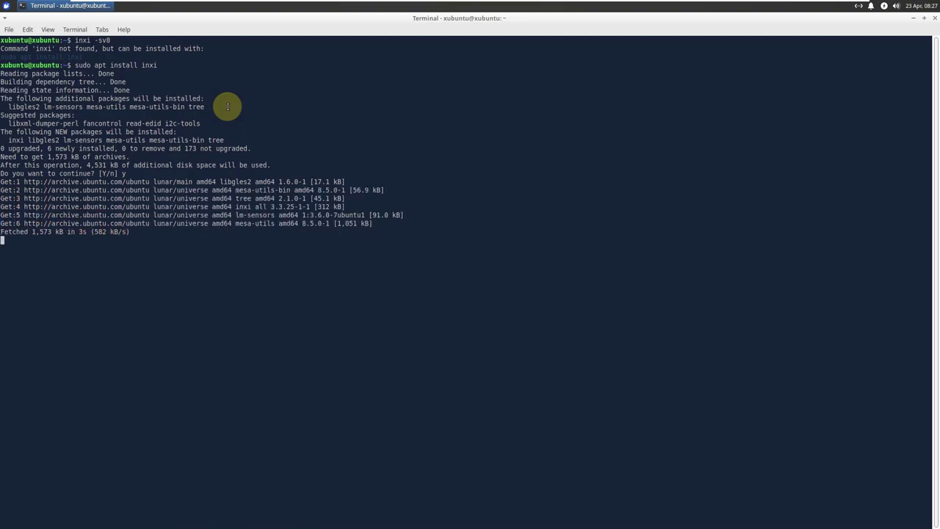
Step: Apply the Black on White color preset in the terminal preferences and close them
click(28, 31)
click(57, 118)
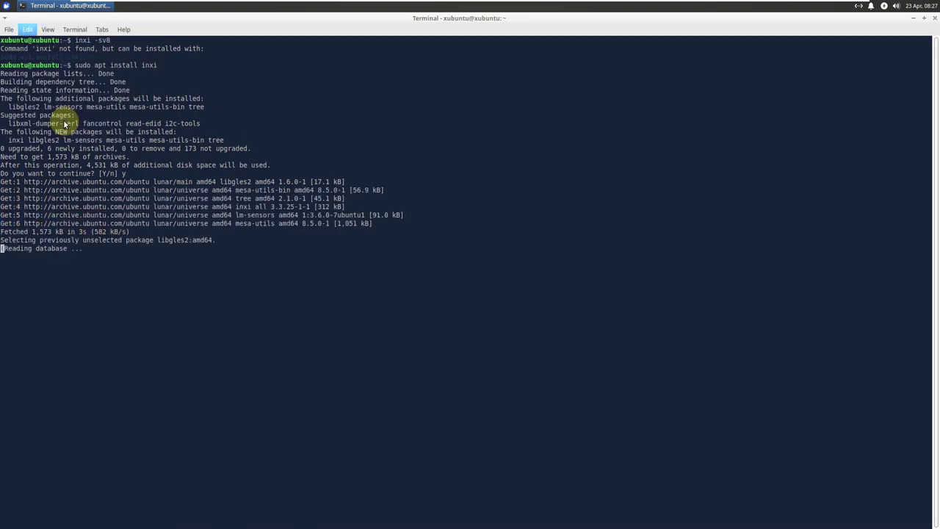
click(427, 146)
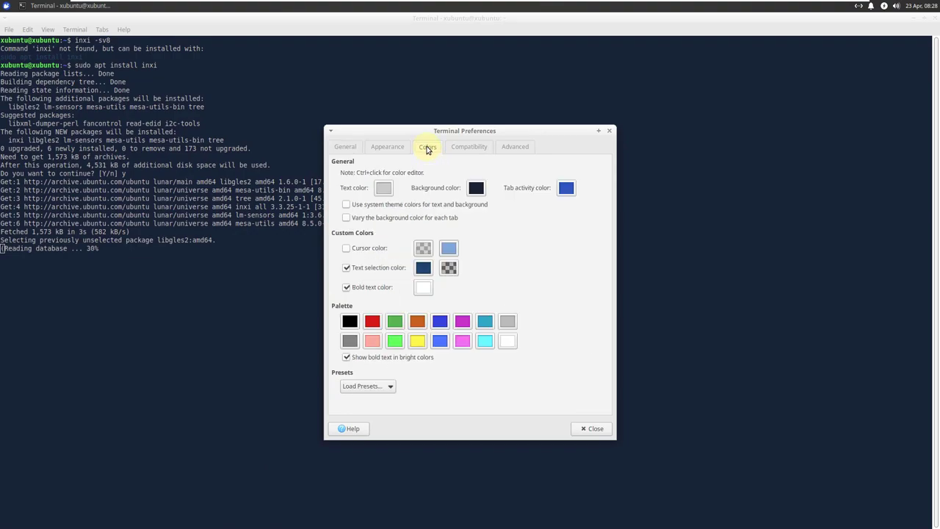
click(373, 386)
click(364, 392)
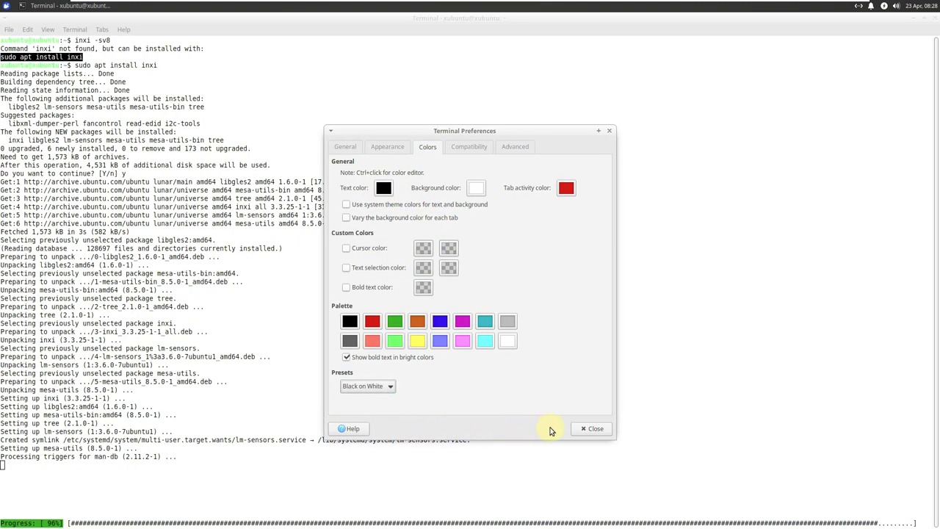
click(593, 428)
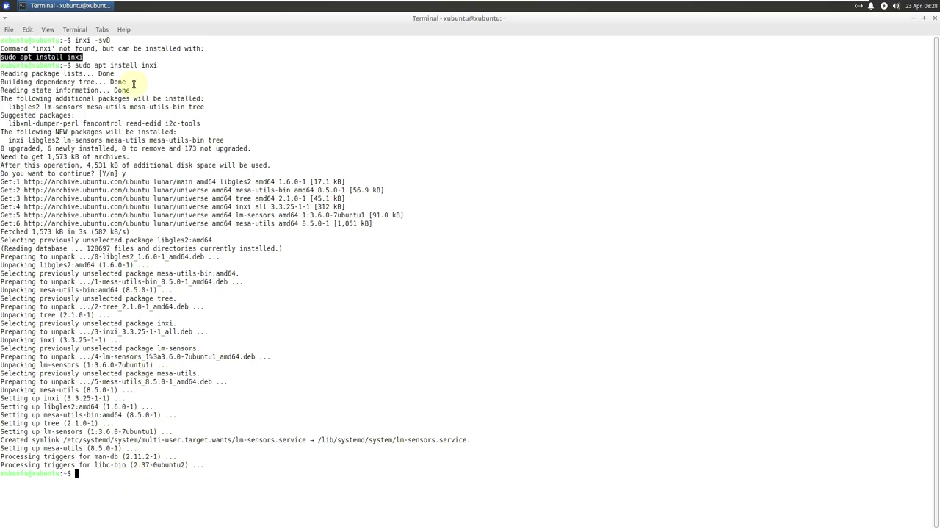
Step: Copy the earlier inxi -sv8 command from the terminal output, paste it at the prompt and run it
drag(111, 40, 72, 40)
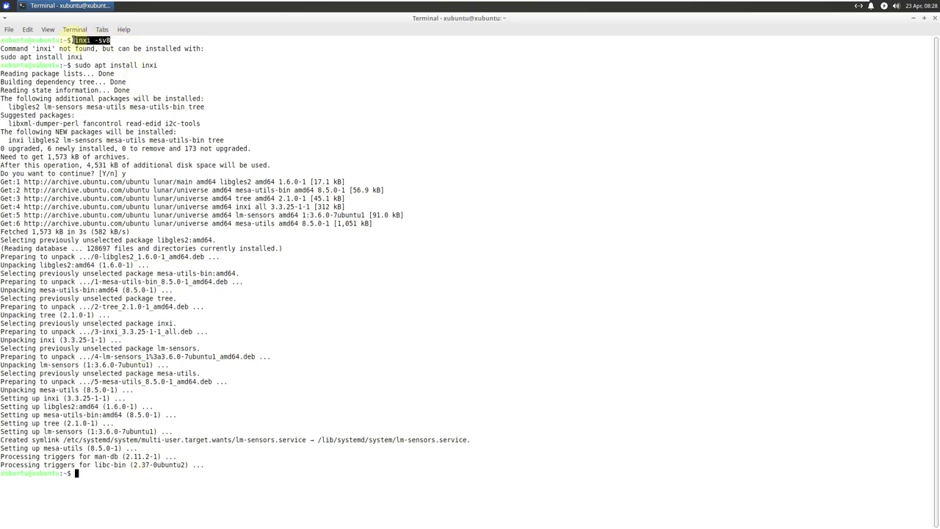
right_click(89, 42)
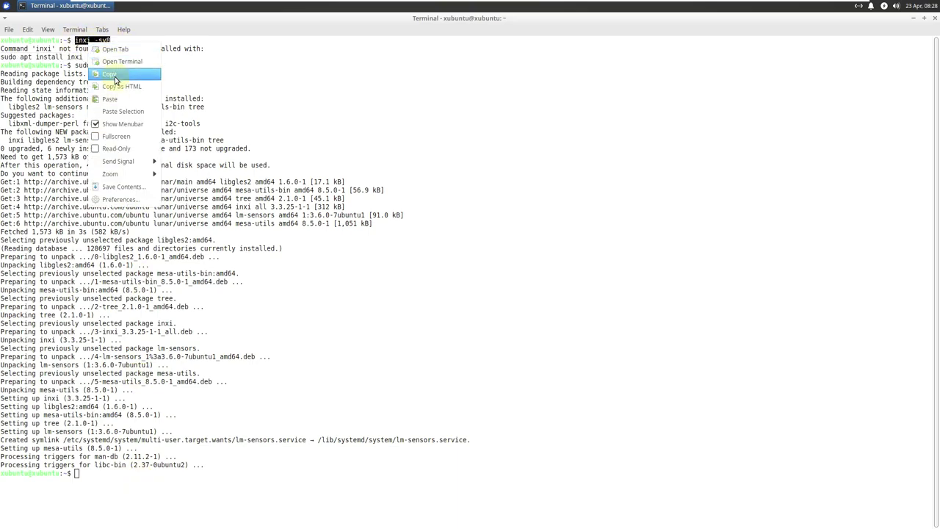
click(114, 76)
right_click(76, 476)
click(98, 370)
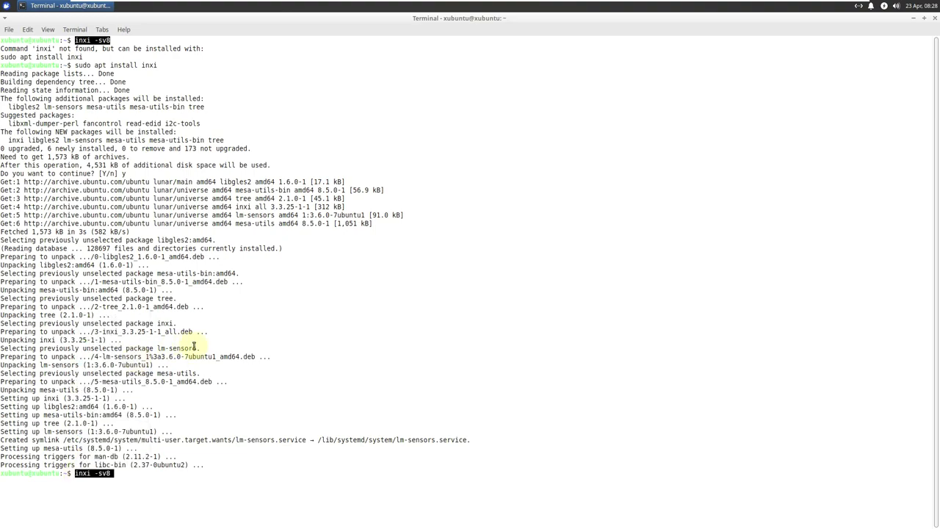
key(Return)
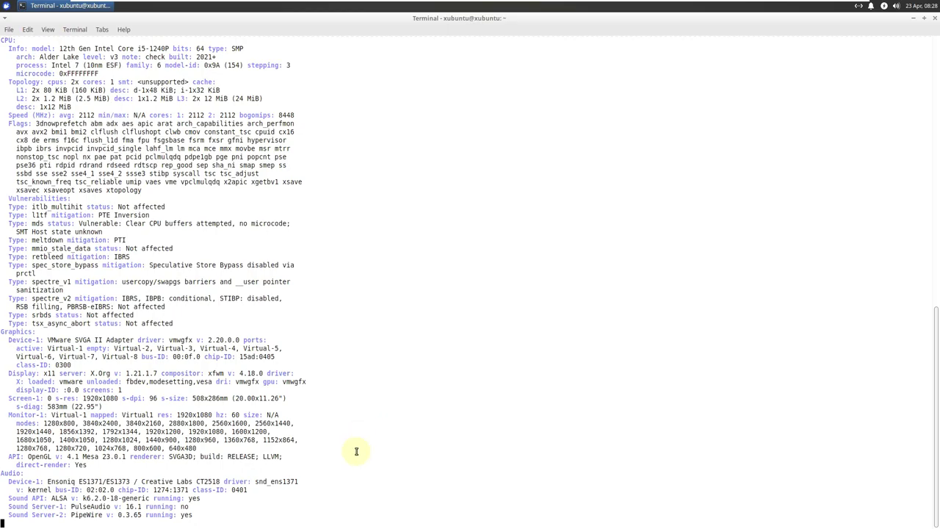
Step: Examine the kernel version, architecture and compiler entries in the System section of the inxi report
scroll(356, 449, up, 20)
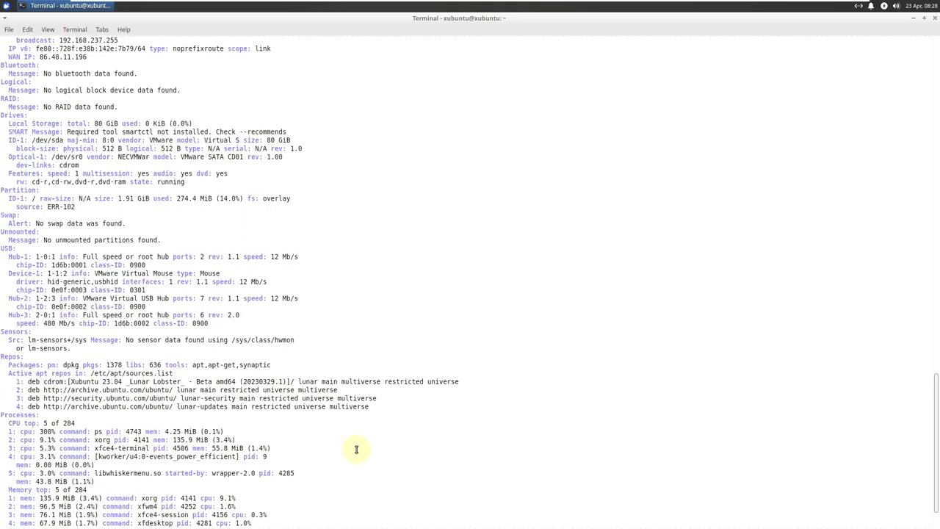
scroll(356, 448, up, 10)
scroll(357, 447, down, 6)
drag(31, 181, 125, 182)
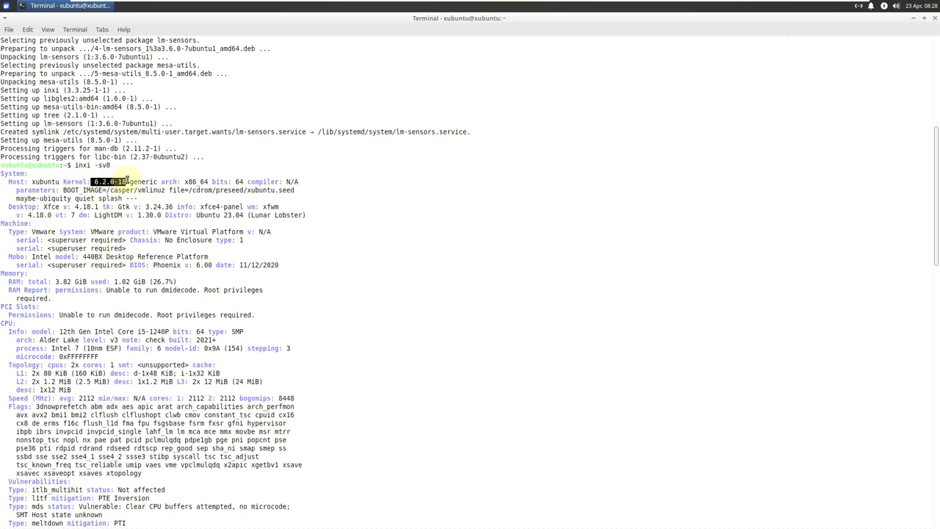
click(244, 189)
double_click(239, 181)
triple_click(343, 256)
click(272, 181)
double_click(272, 181)
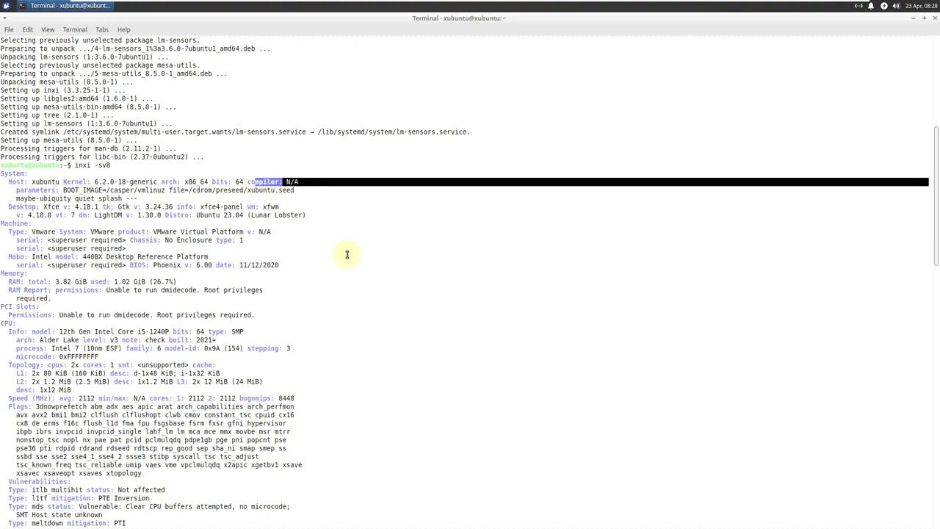
triple_click(346, 257)
Step: Examine the desktop, toolkit, window manager, display manager and distribution entries in the System section
double_click(49, 207)
drag(75, 206, 310, 214)
click(401, 311)
click(316, 256)
click(362, 290)
drag(93, 215, 161, 214)
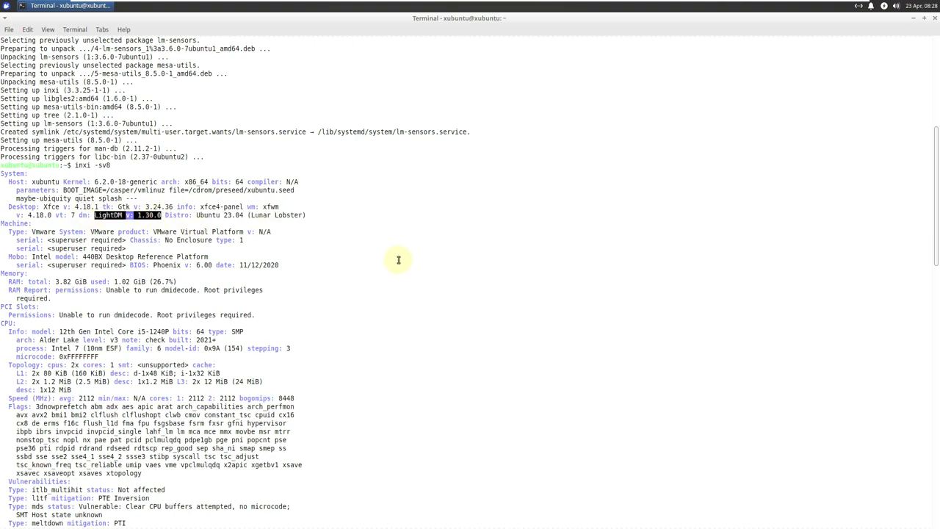
click(398, 259)
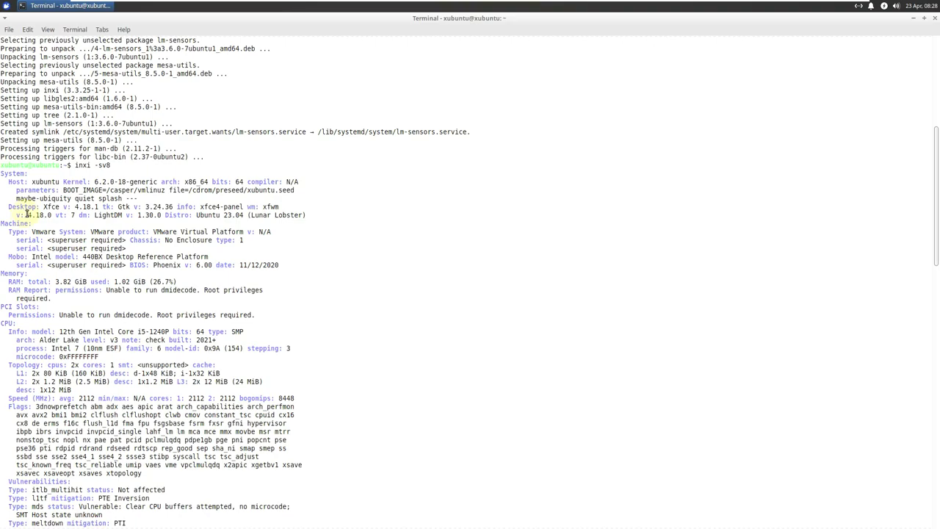
drag(27, 214, 61, 215)
click(101, 215)
Step: Examine the Machine section, the RAM usage and the CPU details in the inxi report
drag(3, 222, 283, 261)
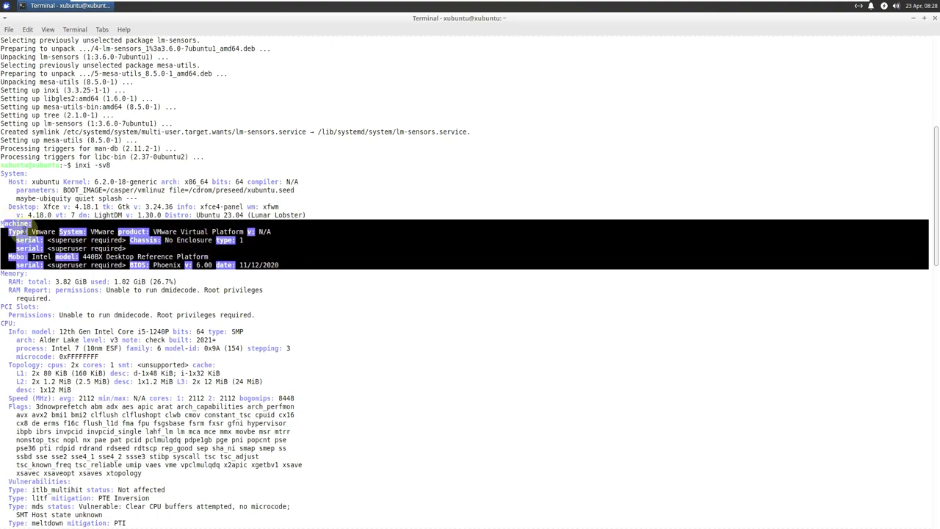
click(374, 287)
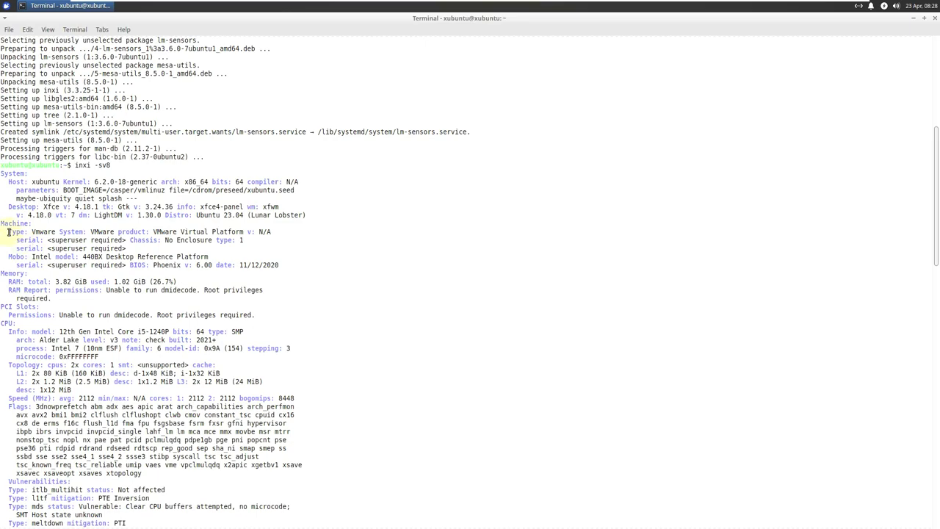
scroll(412, 294, down, 2)
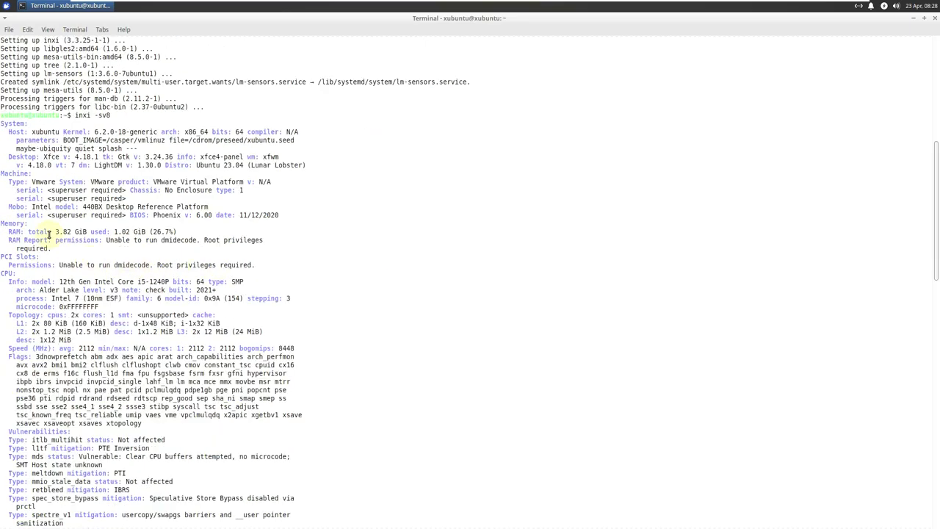
drag(8, 231, 411, 233)
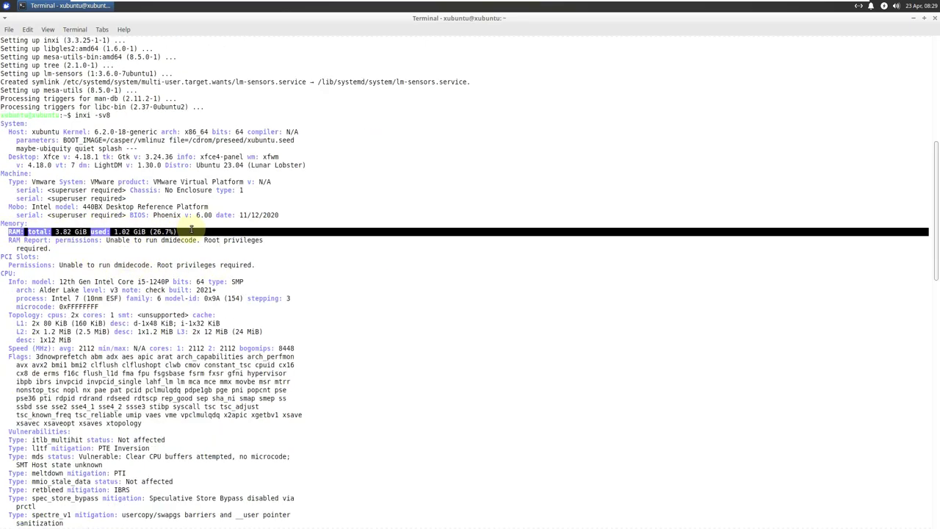
click(414, 299)
scroll(367, 260, down, 2)
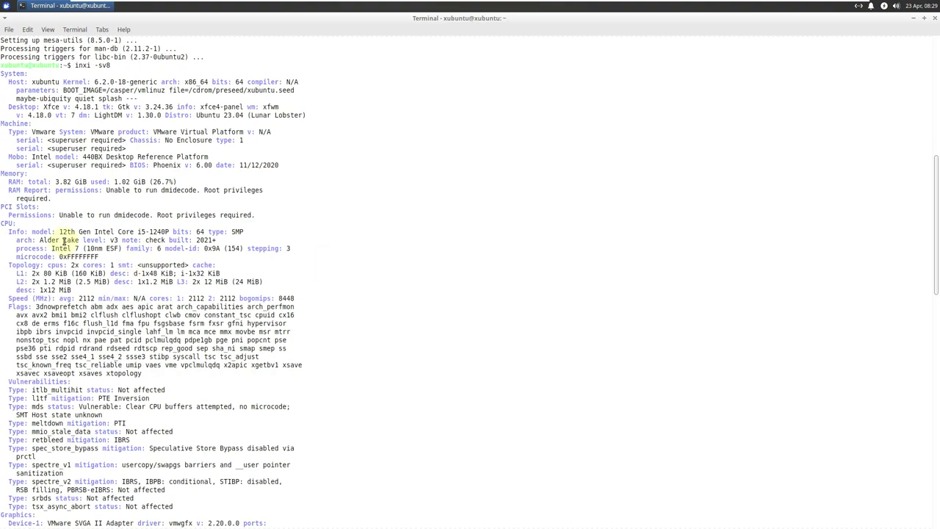
drag(47, 227, 154, 264)
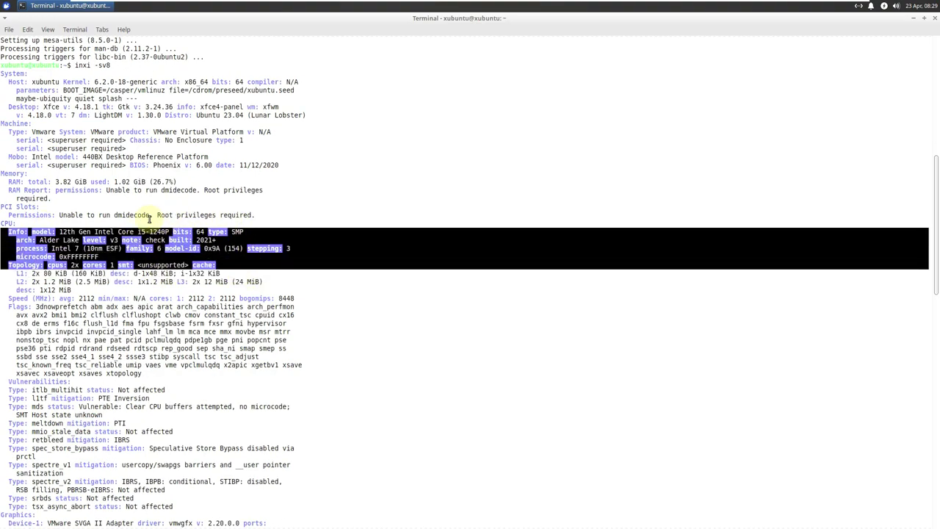
scroll(375, 265, down, 2)
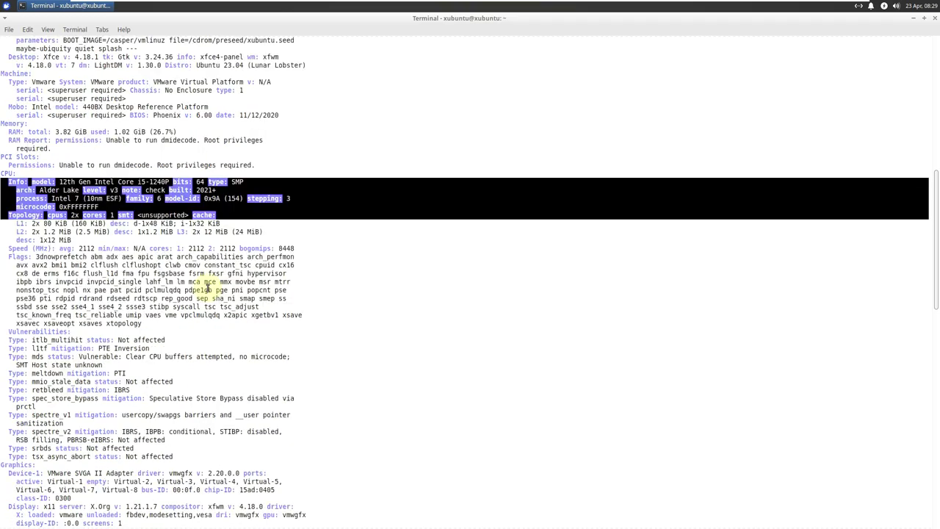
click(321, 269)
Step: Examine the graphics driver, the X.Org display server version and the compositor in the Graphics section
scroll(193, 259, down, 8)
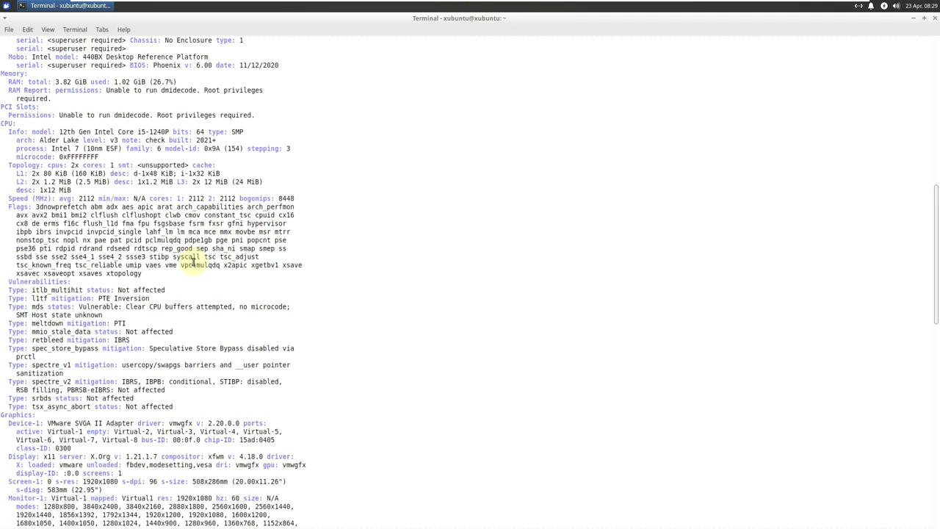
drag(169, 270, 251, 273)
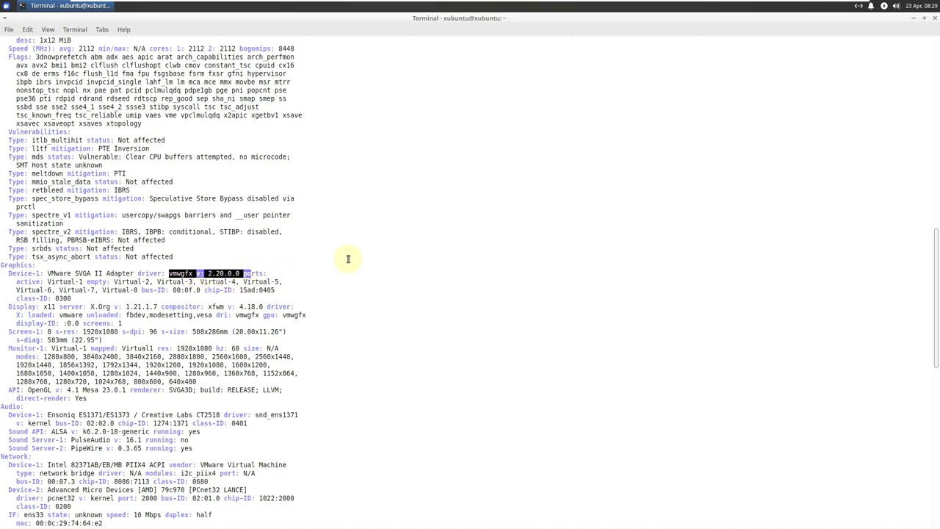
click(348, 258)
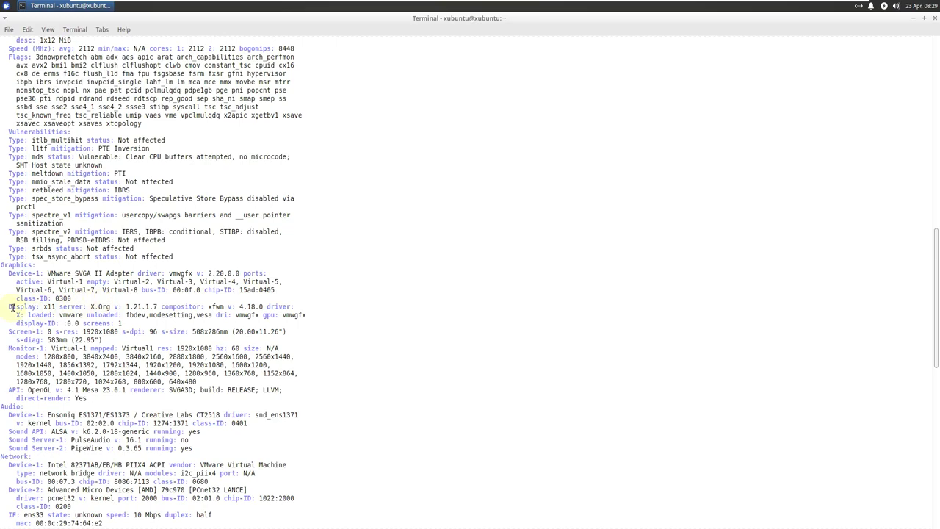
drag(8, 309, 161, 309)
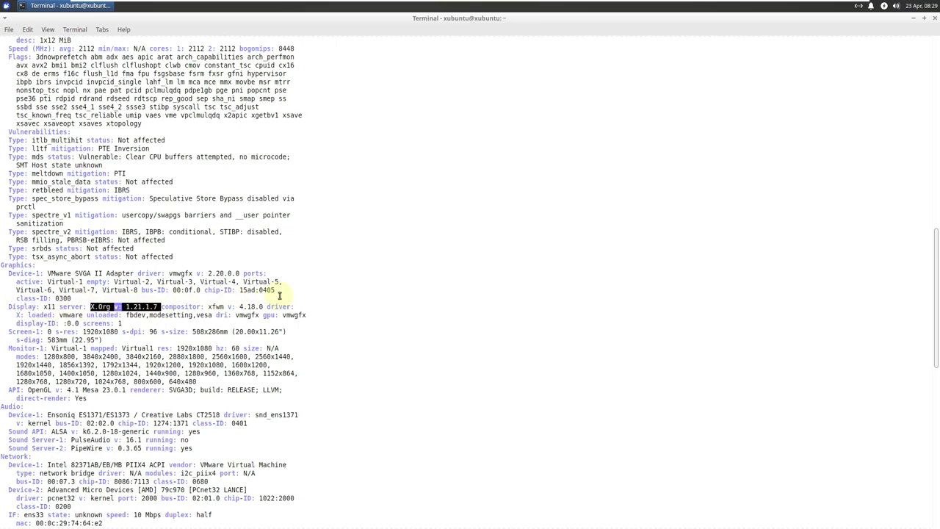
click(224, 307)
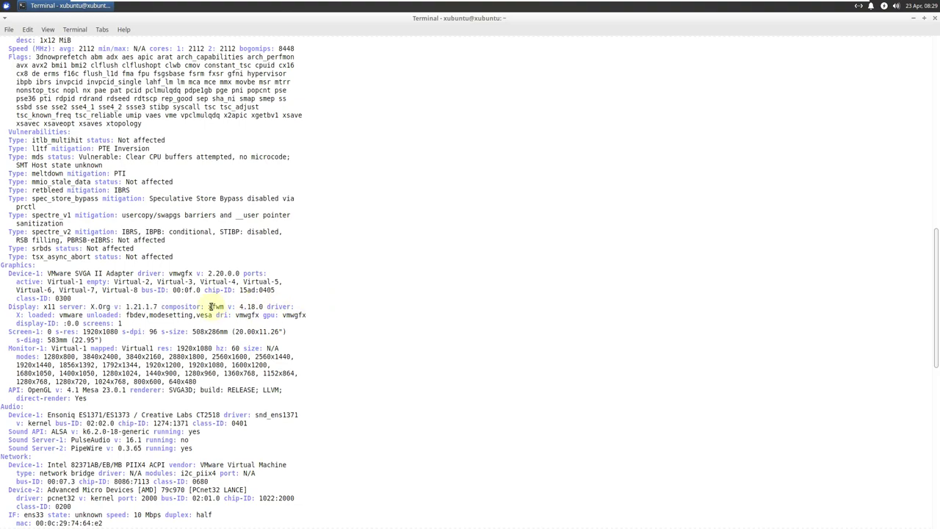
drag(212, 307, 263, 306)
Step: Examine the monitor's resolution and supported modes, and the OpenGL and Mesa versions in the Graphics section
scroll(330, 290, down, 2)
drag(44, 297, 213, 332)
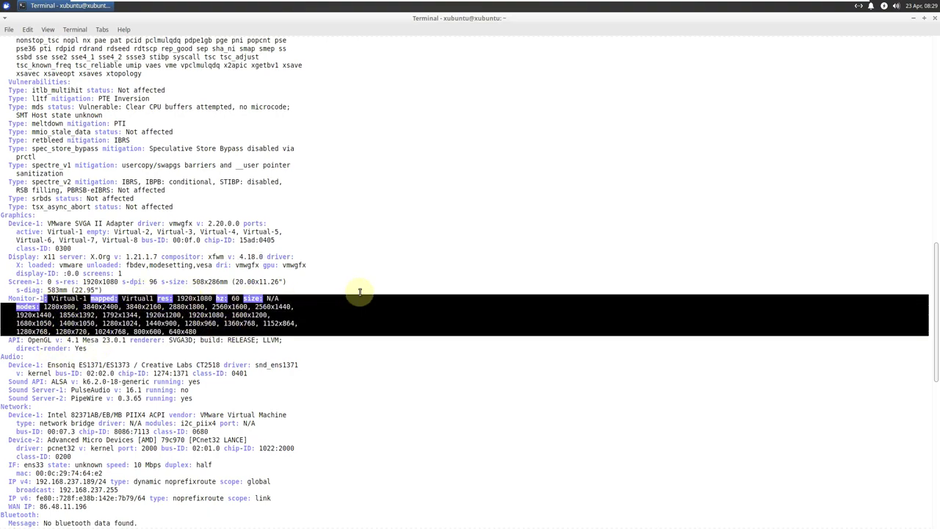
click(115, 318)
drag(24, 338, 130, 340)
click(85, 340)
Step: Examine the PipeWire and PulseAudio sound server entries in the Audio section
scroll(302, 298, down, 4)
scroll(305, 294, down, 4)
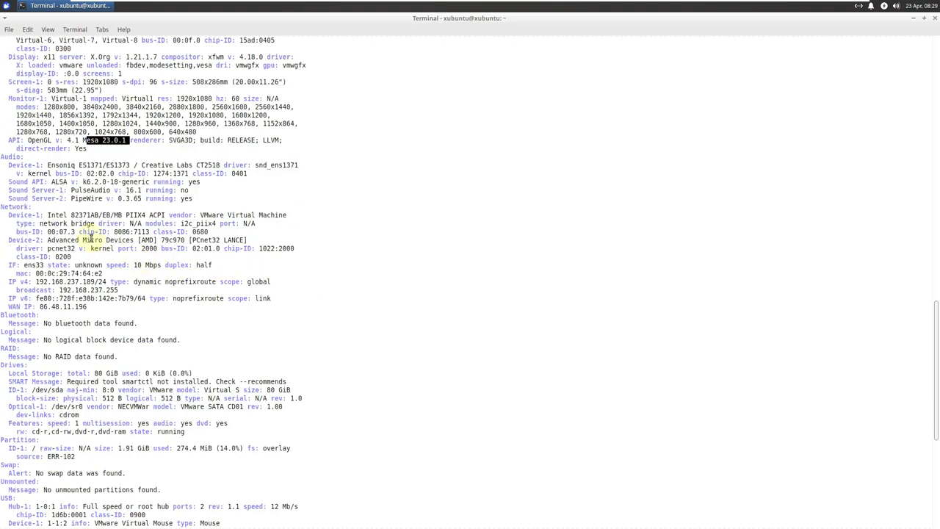
drag(71, 198, 141, 198)
click(233, 203)
drag(70, 190, 142, 189)
click(384, 239)
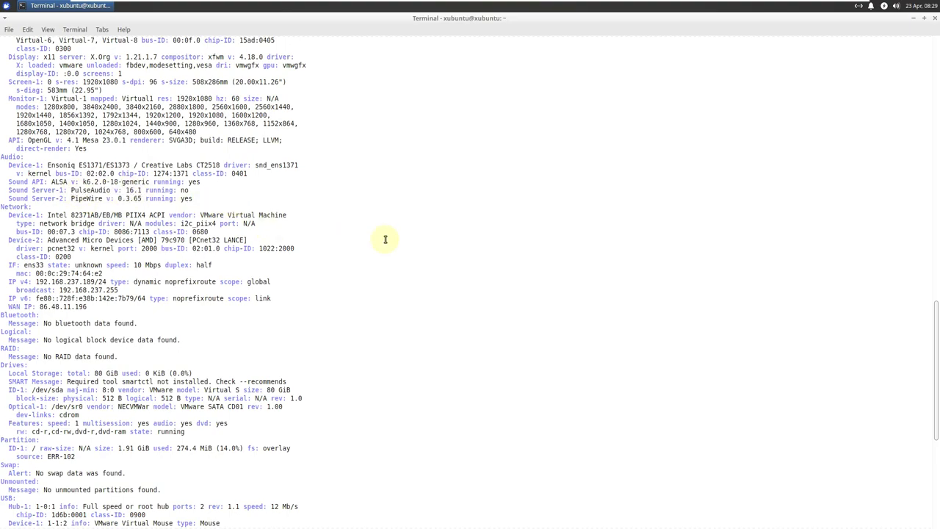
Step: Review the rest of the inxi report, checking the process count, uptime, init system and shell version in the Info section
scroll(385, 239, down, 4)
scroll(384, 240, down, 2)
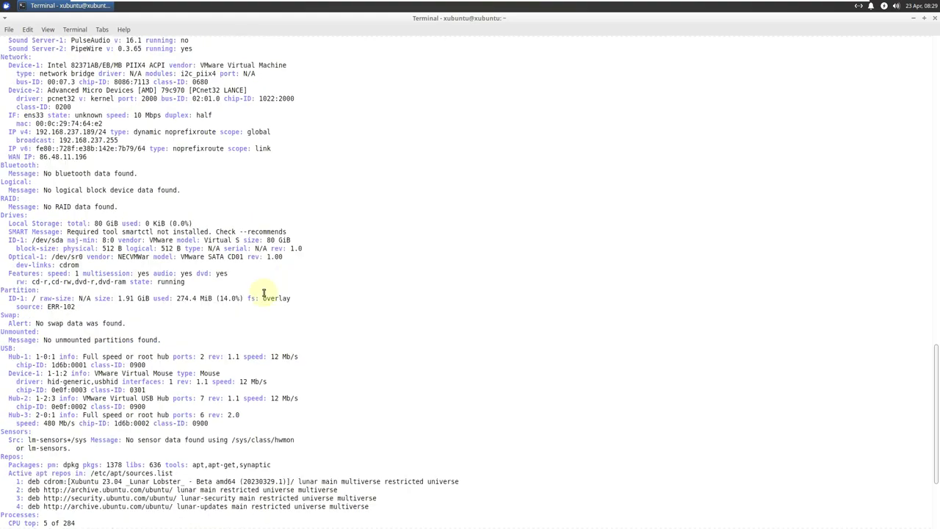
scroll(266, 277, down, 2)
scroll(160, 306, down, 4)
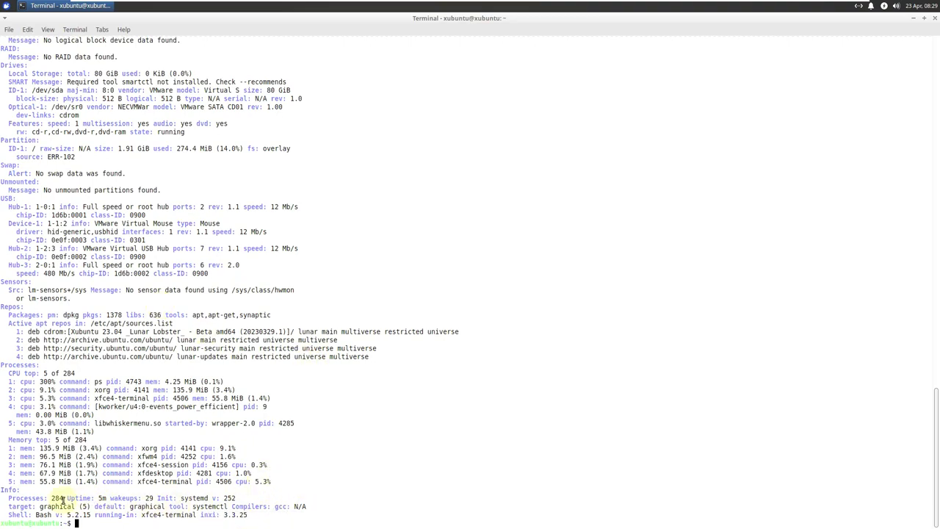
drag(65, 497, 107, 498)
drag(6, 497, 64, 498)
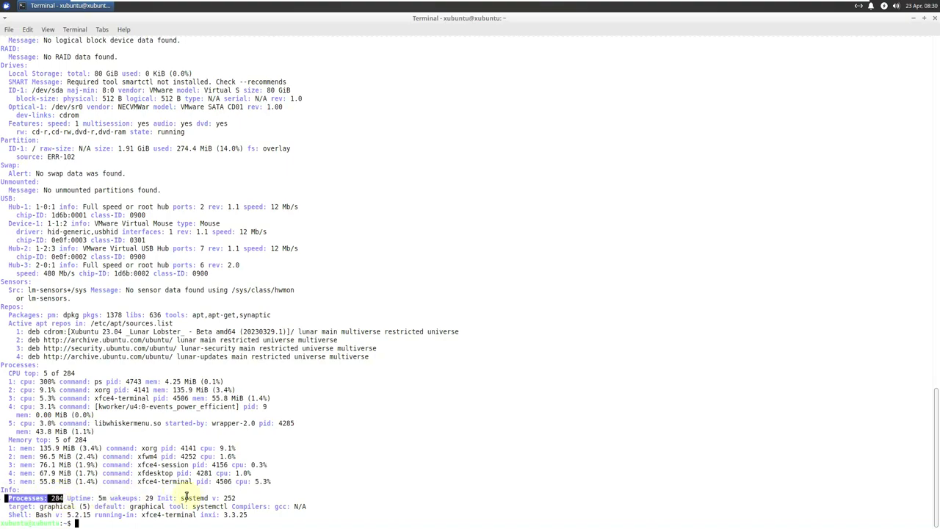
drag(182, 498, 268, 492)
click(271, 490)
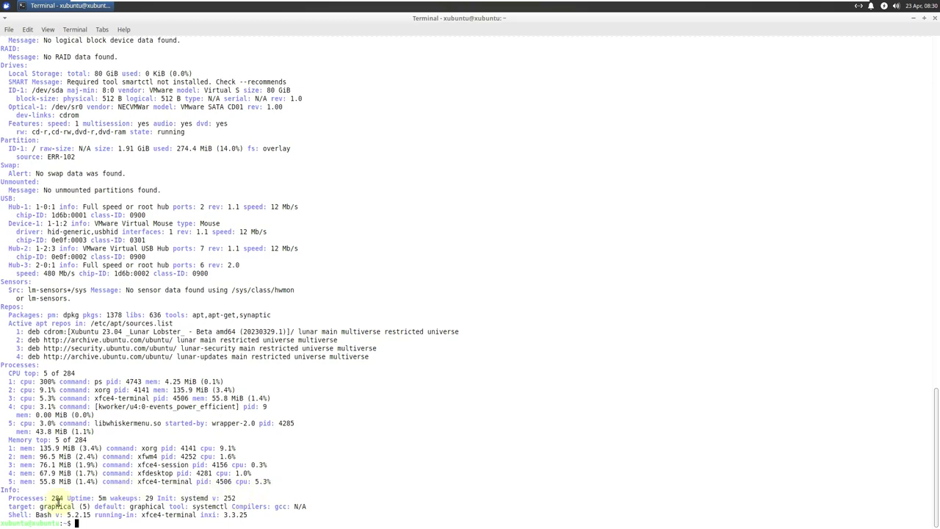
drag(36, 514, 93, 514)
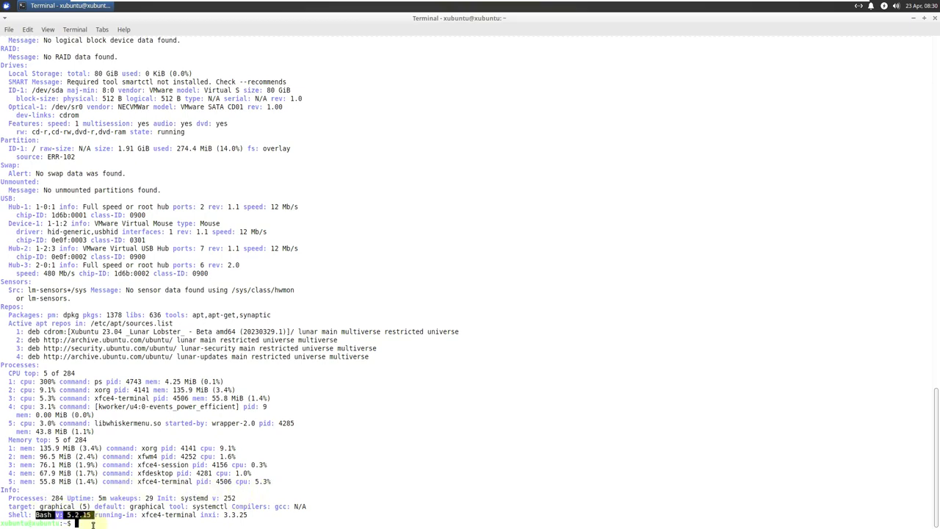
Step: Run inxi without options to print the short system summary
click(89, 524)
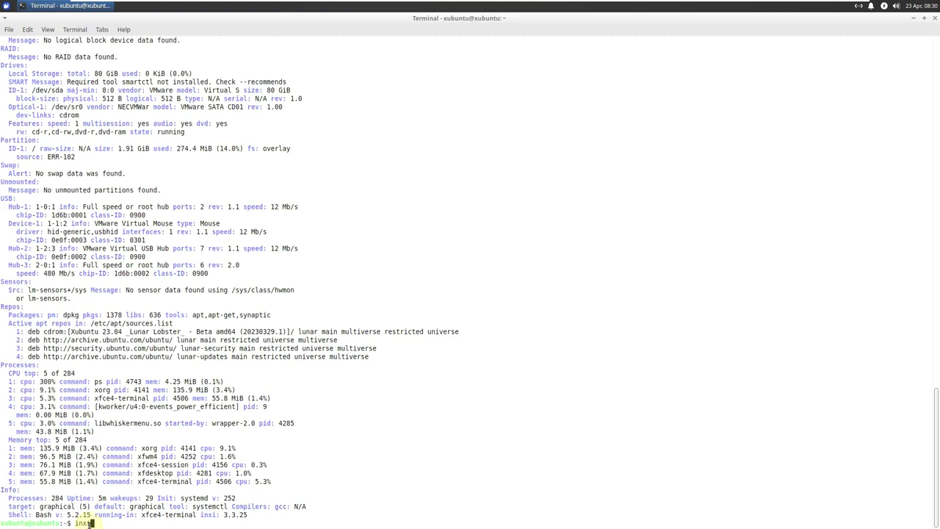
key(Return)
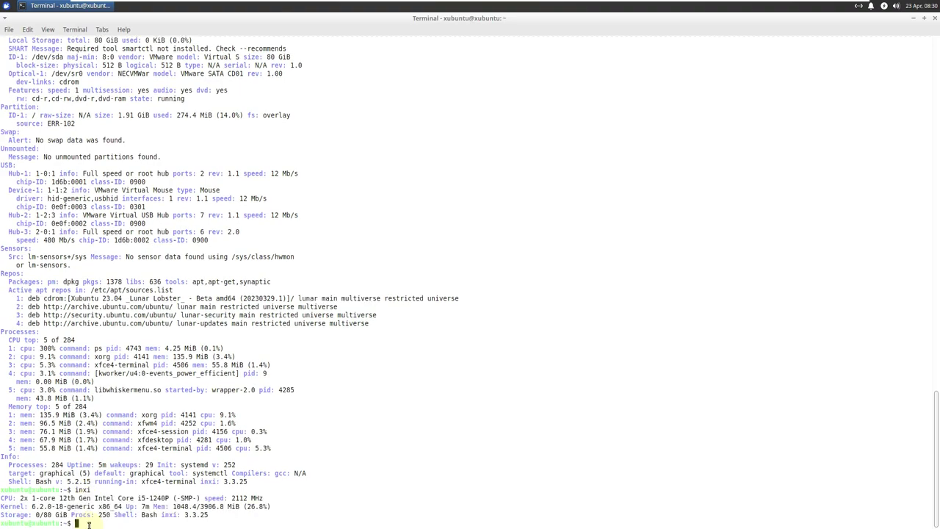
Step: Print the basic system report with inxi -b and the graphics report with inxi -G
text(inxi -b)
key(Return)
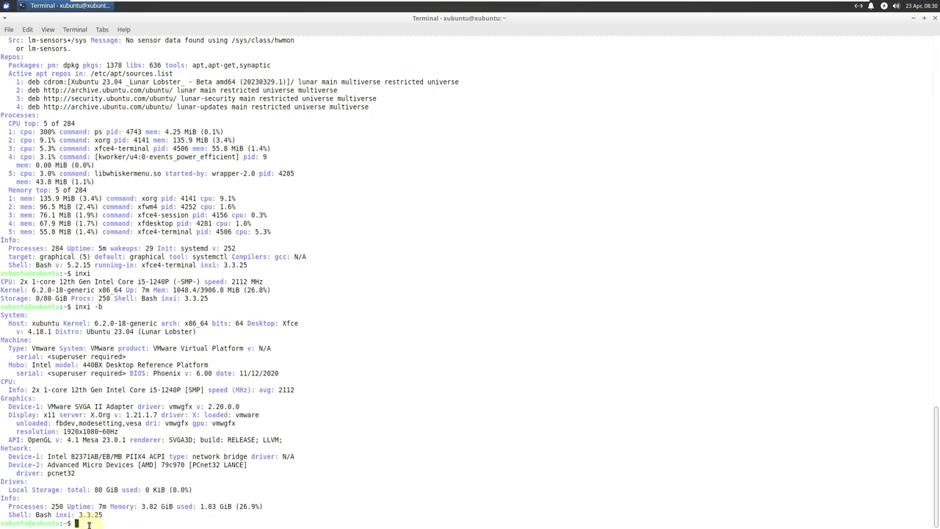
text(inxi -G)
key(Return)
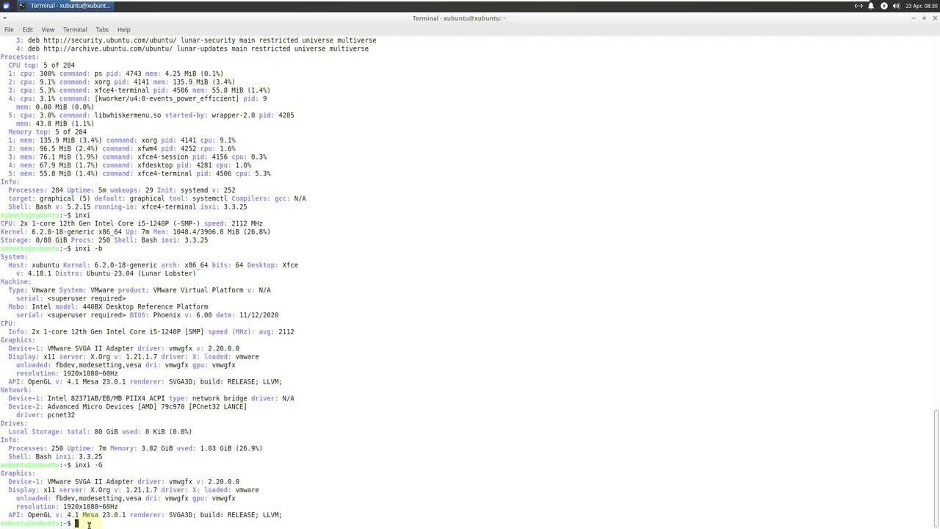
Step: Try to run neofetch and htop from the command line
text(neofetch)
key(Return)
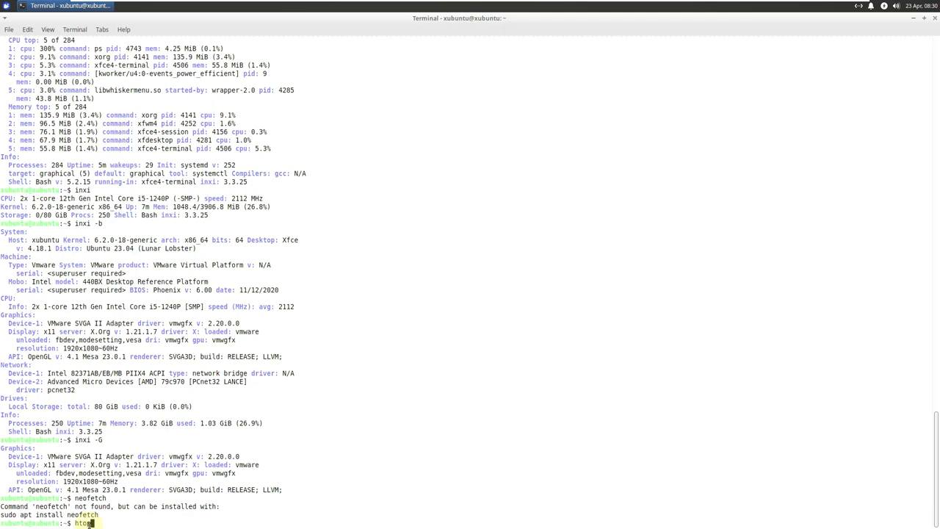
key(Return)
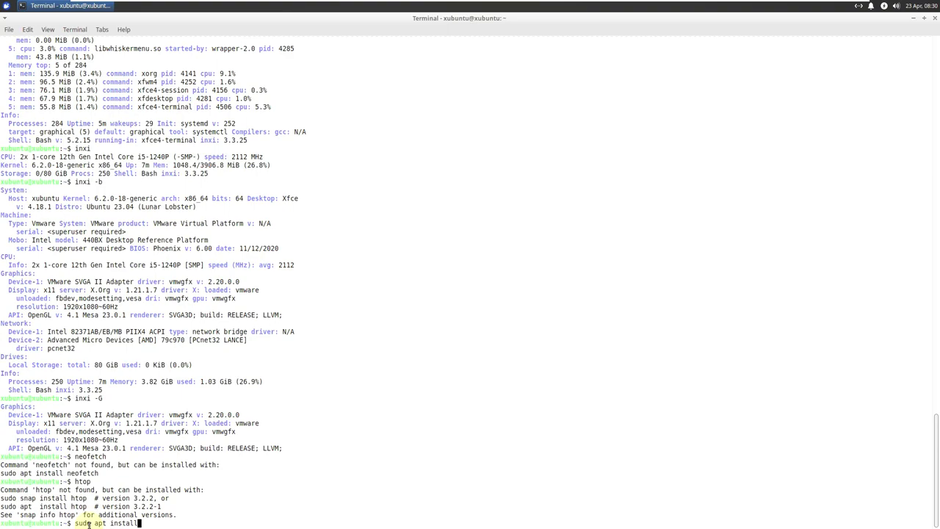
Step: Install htop with sudo apt install htop and start it
text(p)
key(Return)
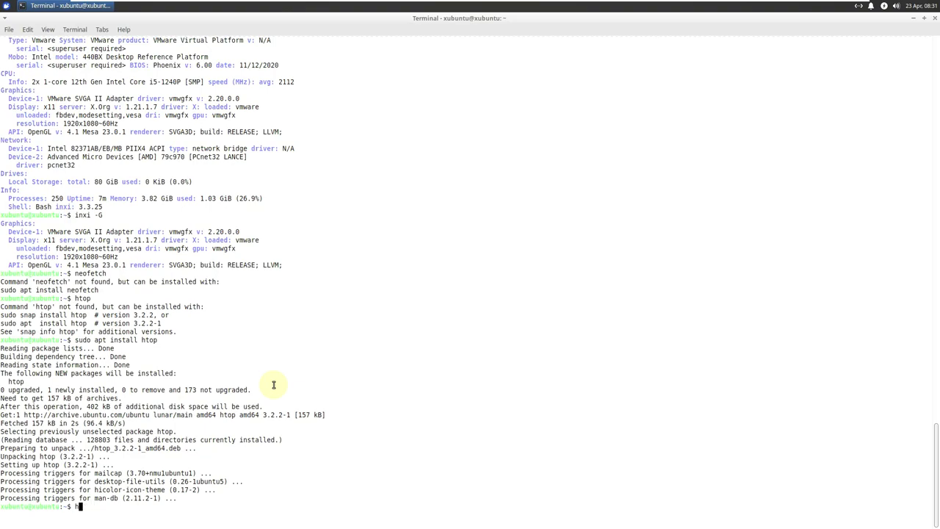
key(Return)
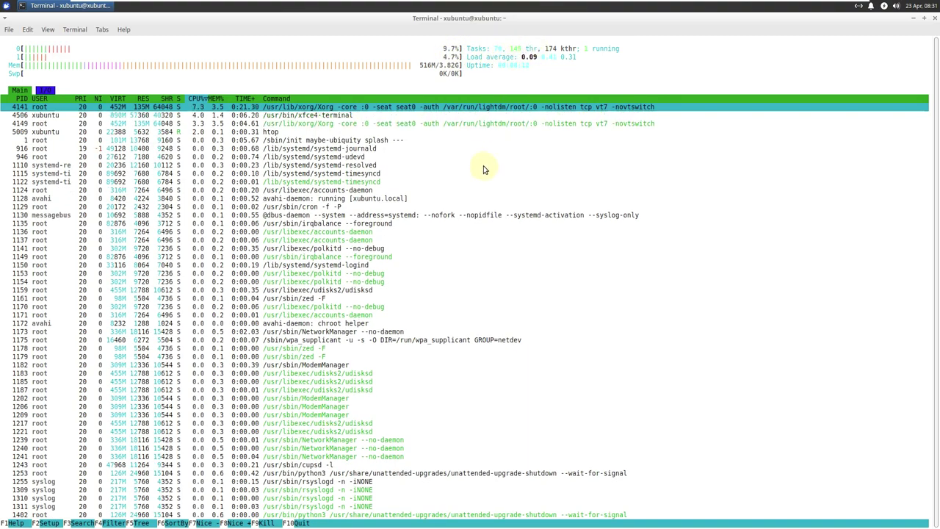
Step: Check the terminal's version in its About information, and close the terminal window with htop still running
click(935, 18)
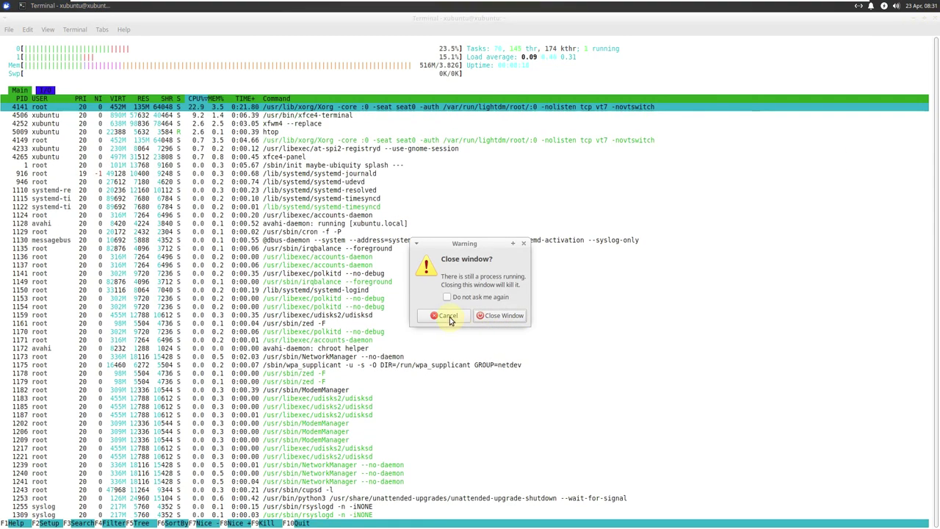
key(Escape)
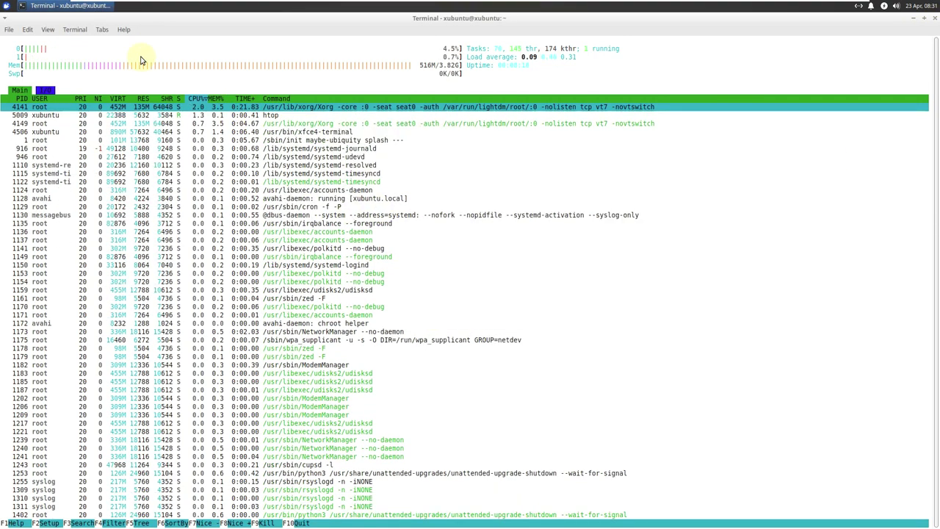
click(123, 29)
click(136, 59)
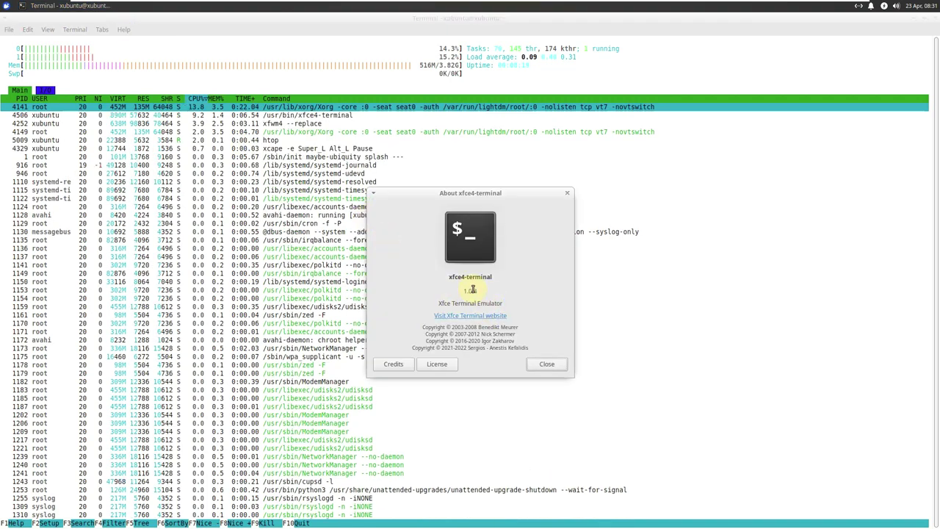
click(547, 364)
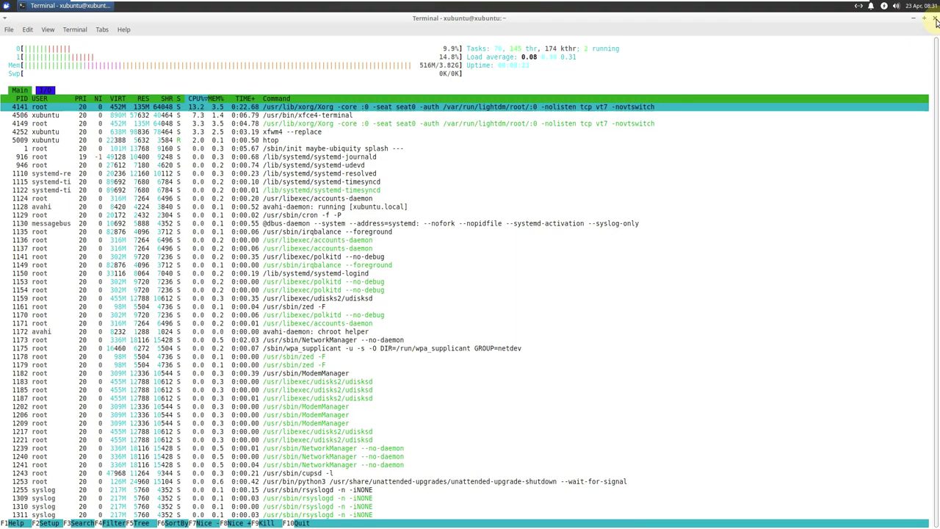
key(alt+F4)
click(486, 318)
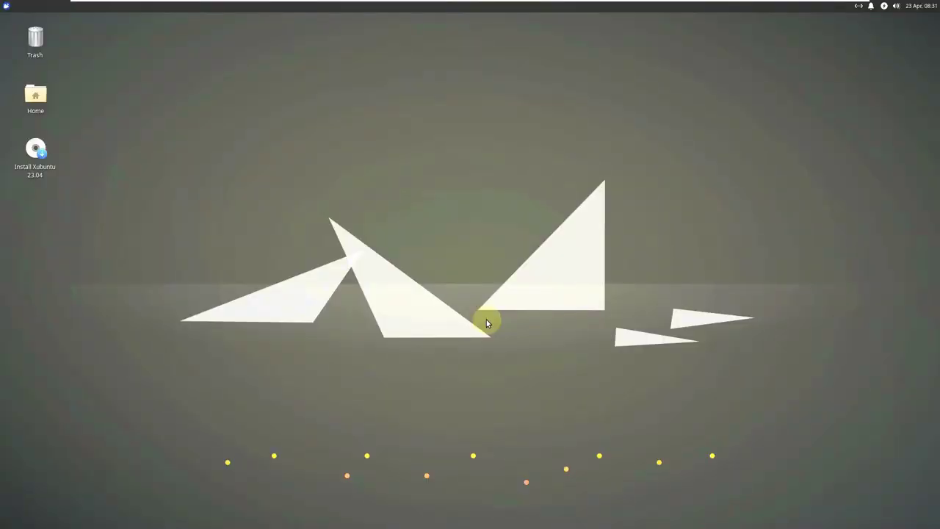
Step: Set the desktop wallpaper to the purple backdrop with overlapping green and blue circles, and close the desktop settings
right_click(292, 141)
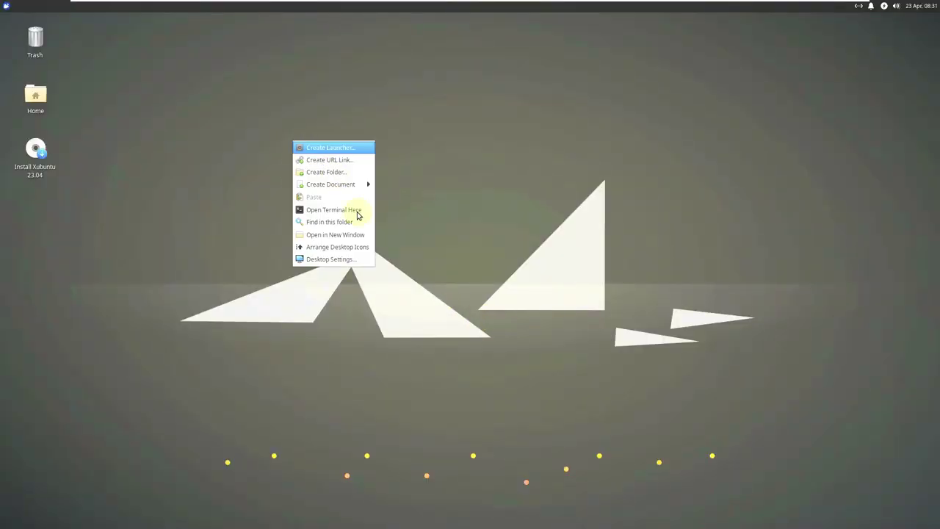
click(350, 258)
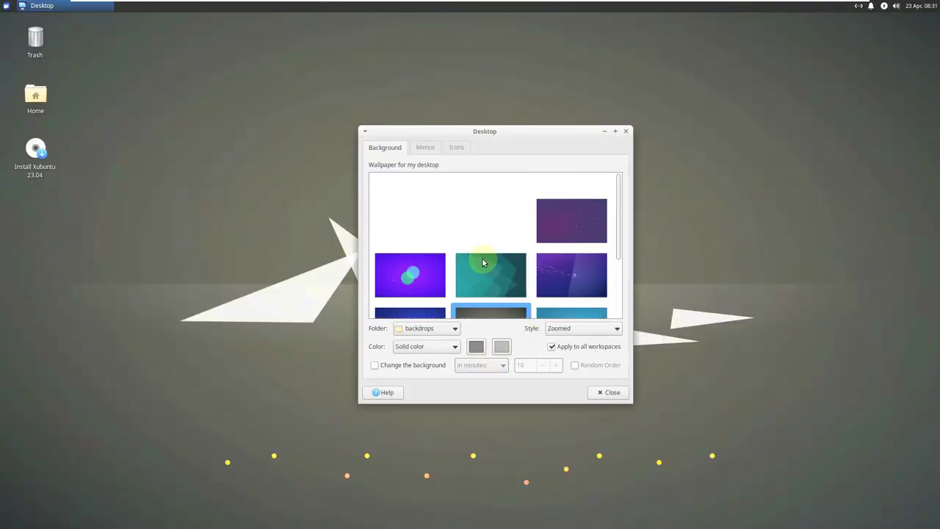
drag(621, 227, 614, 180)
scroll(533, 269, down, 5)
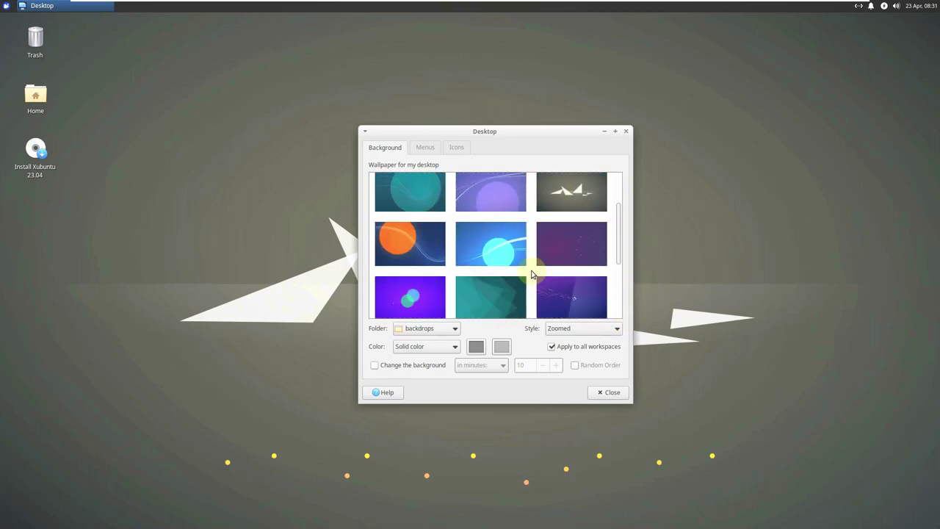
click(421, 259)
click(613, 393)
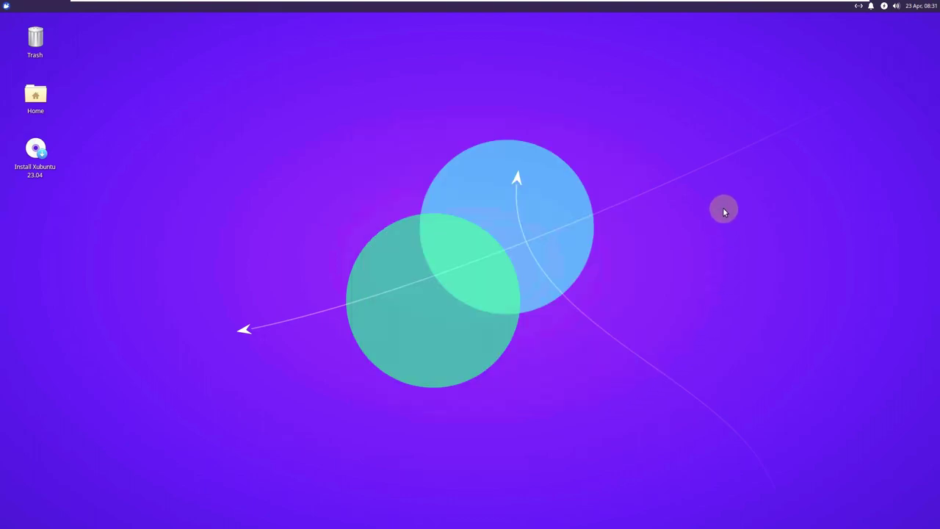
Step: View the clock's calendar and the output and microphone volume controls
click(919, 6)
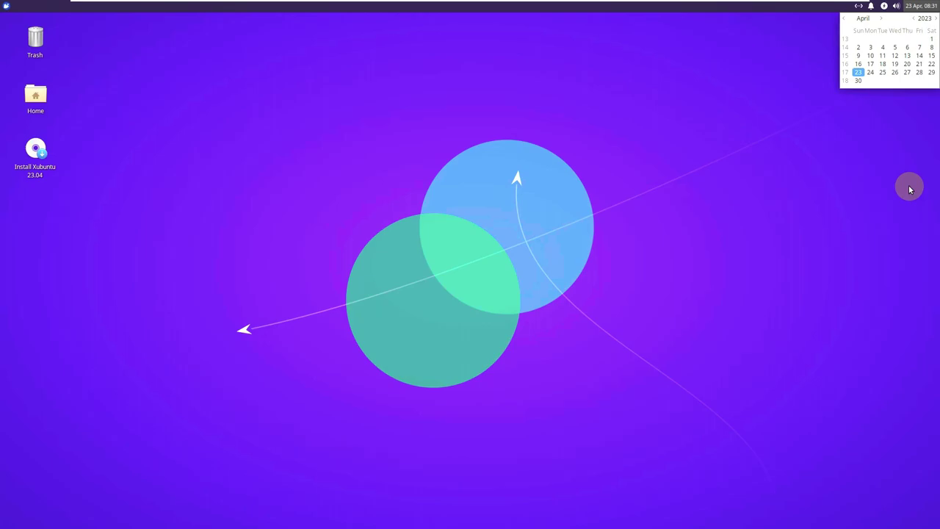
click(780, 186)
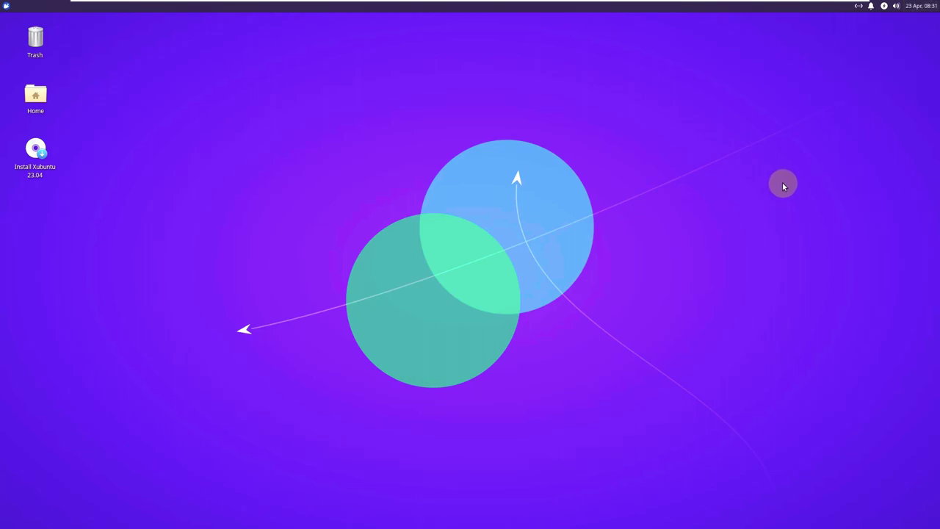
click(895, 6)
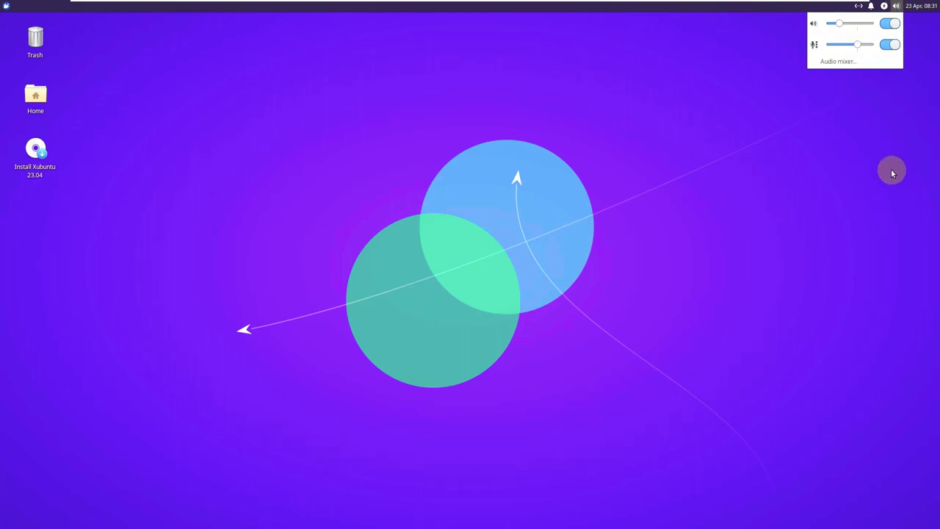
click(919, 18)
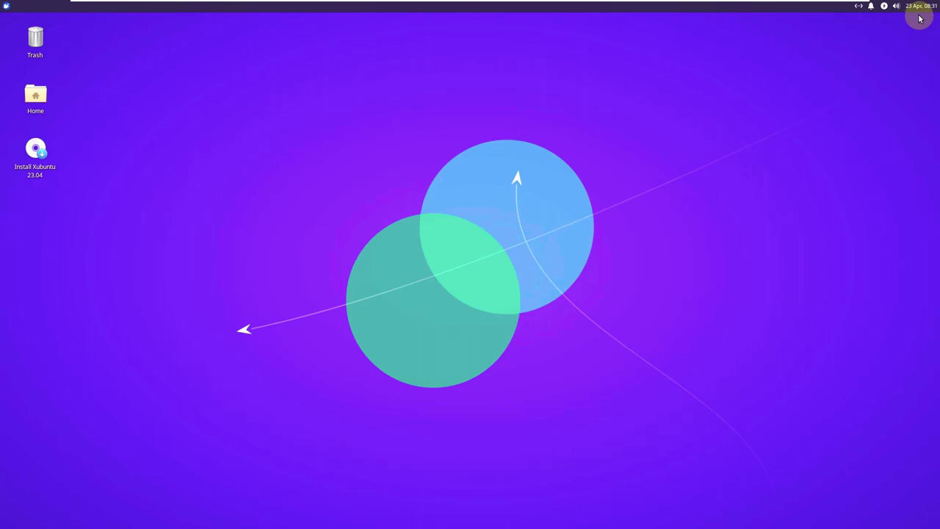
click(918, 7)
click(917, 96)
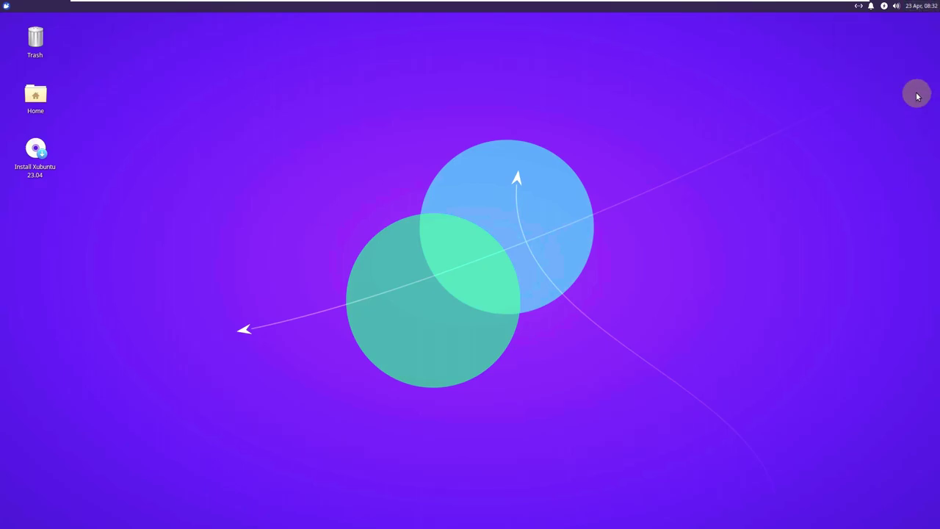
Step: Open the audio mixer and check the notification and network indicators
click(896, 5)
click(892, 181)
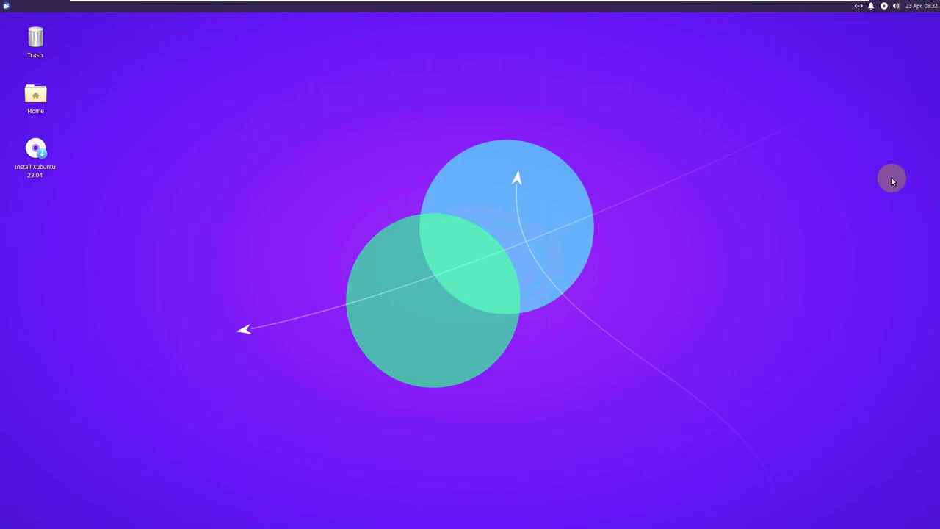
click(870, 7)
click(875, 26)
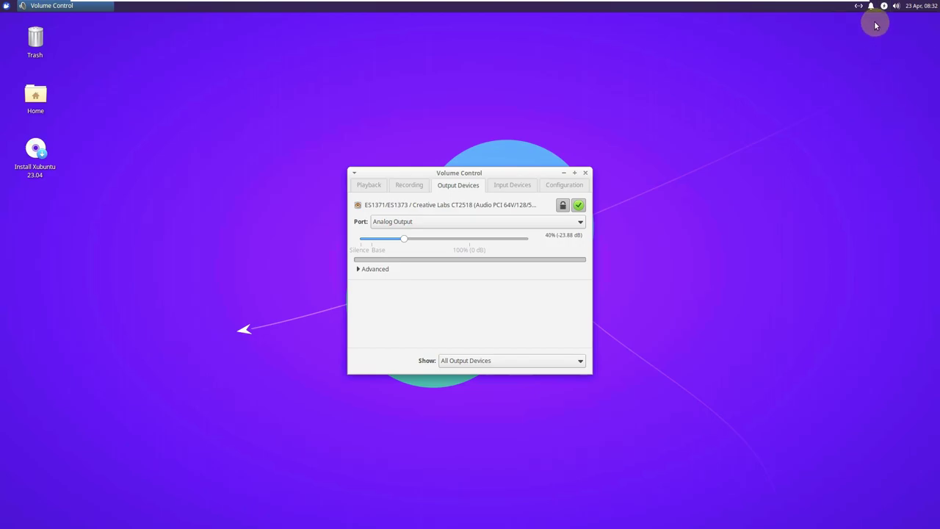
click(870, 7)
click(910, 216)
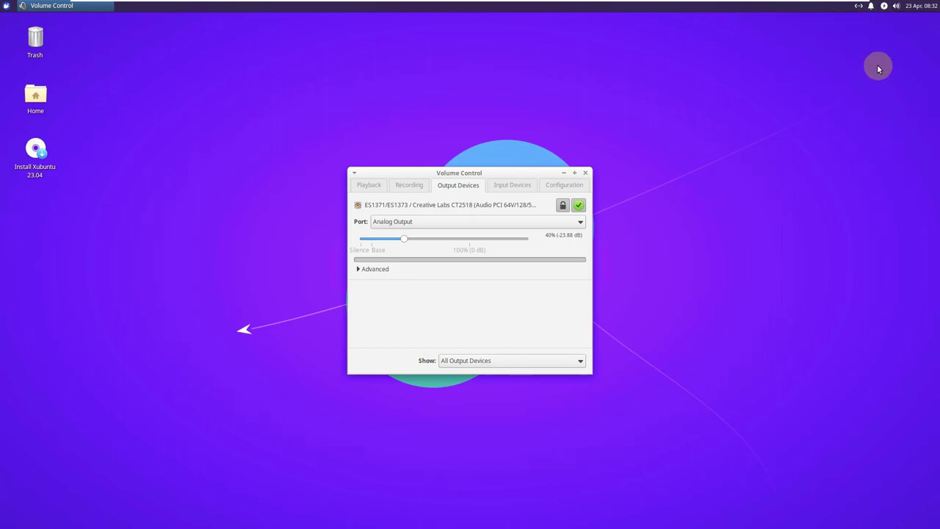
click(855, 8)
click(853, 145)
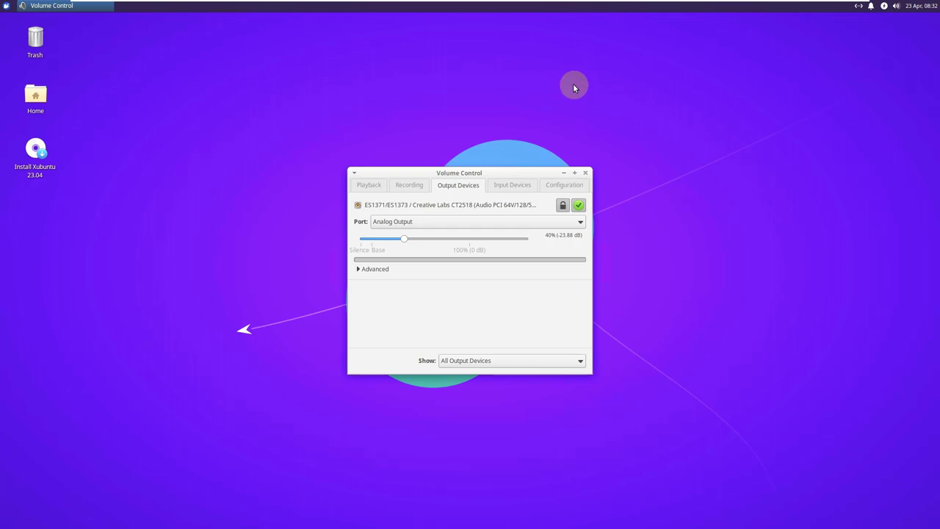
Step: Check the Xfce panel's version in its About information and close it
right_click(568, 11)
mouse_move(589, 69)
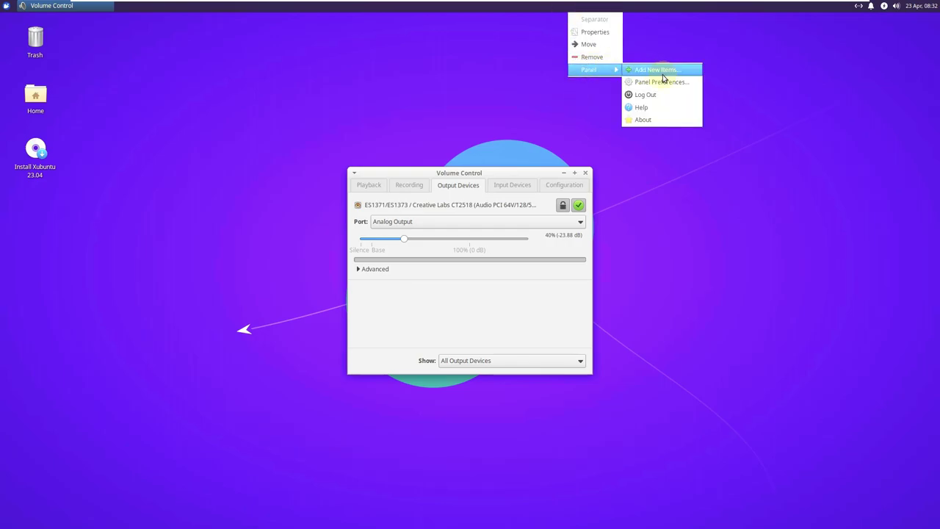
click(660, 120)
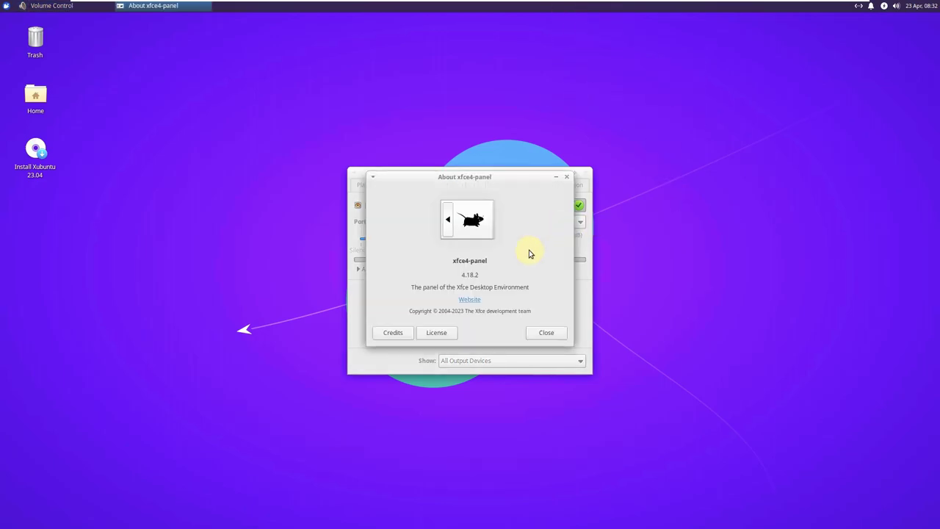
click(552, 331)
Step: Review the Playback, Recording, Output Devices, Input Devices and Configuration pages of Volume Control, and close it
click(376, 186)
click(403, 188)
click(449, 187)
click(518, 184)
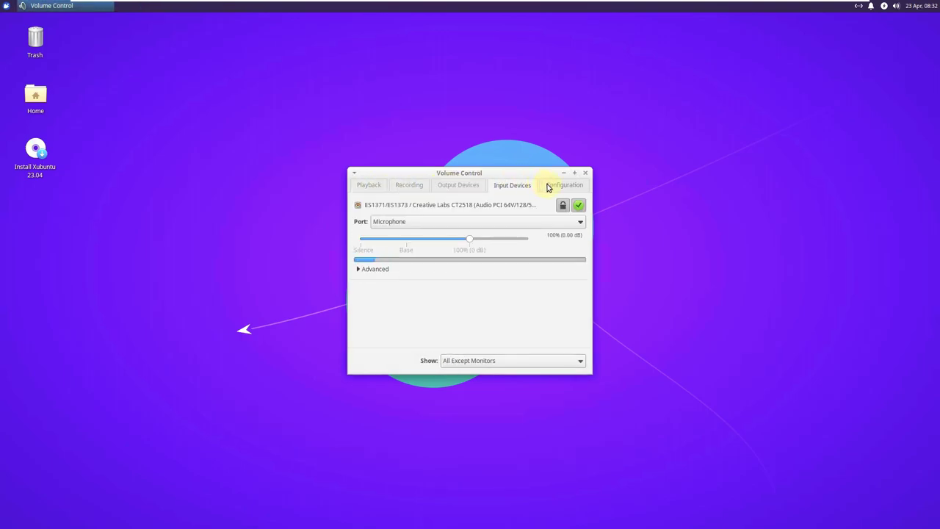
click(564, 186)
click(522, 188)
click(585, 173)
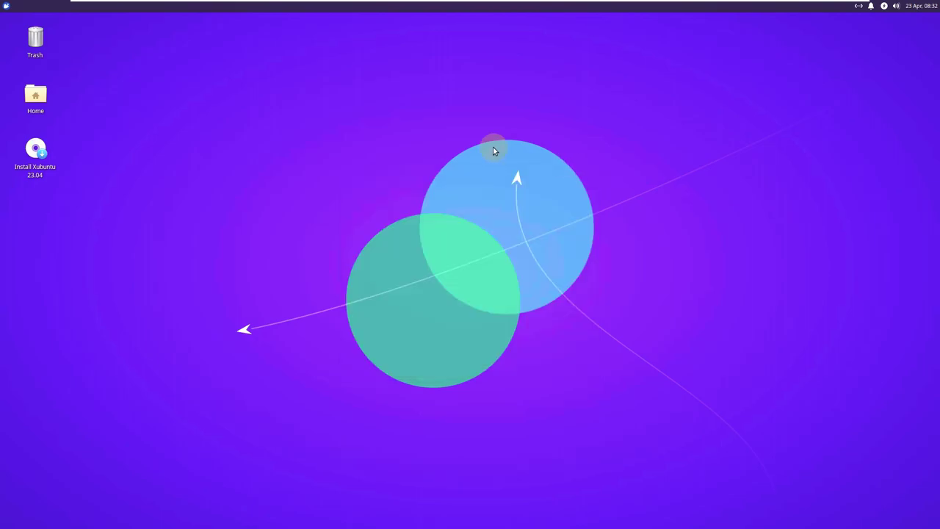
Step: Open the Home folder, check Thunar's version in its About information, and close the file manager
right_click(36, 94)
click(415, 153)
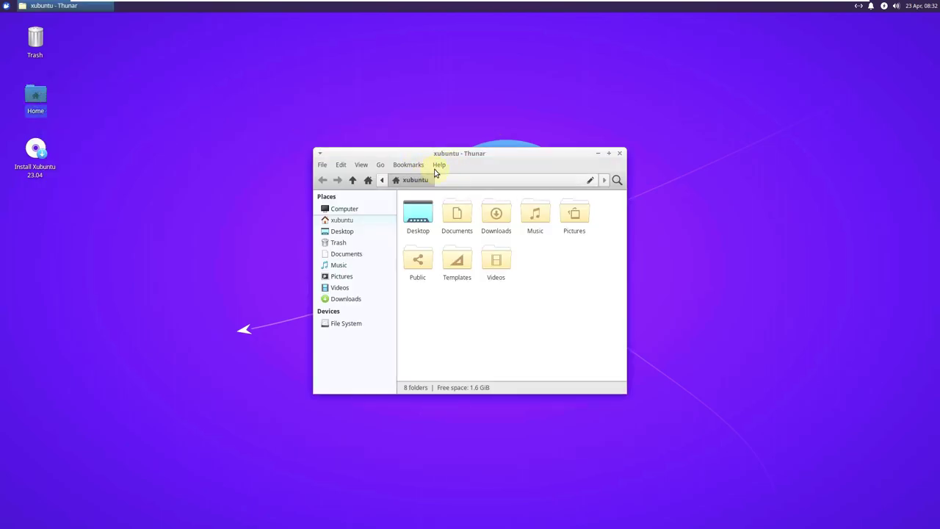
click(437, 166)
click(444, 188)
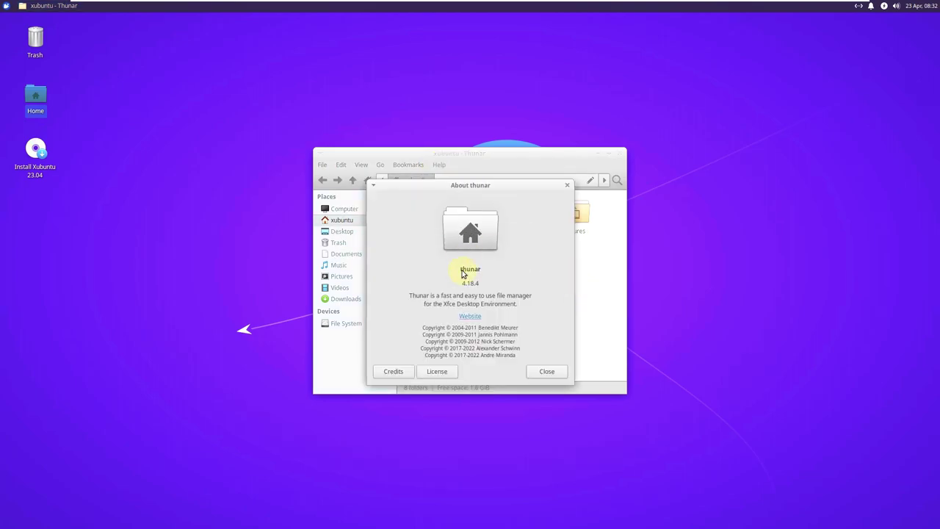
click(540, 373)
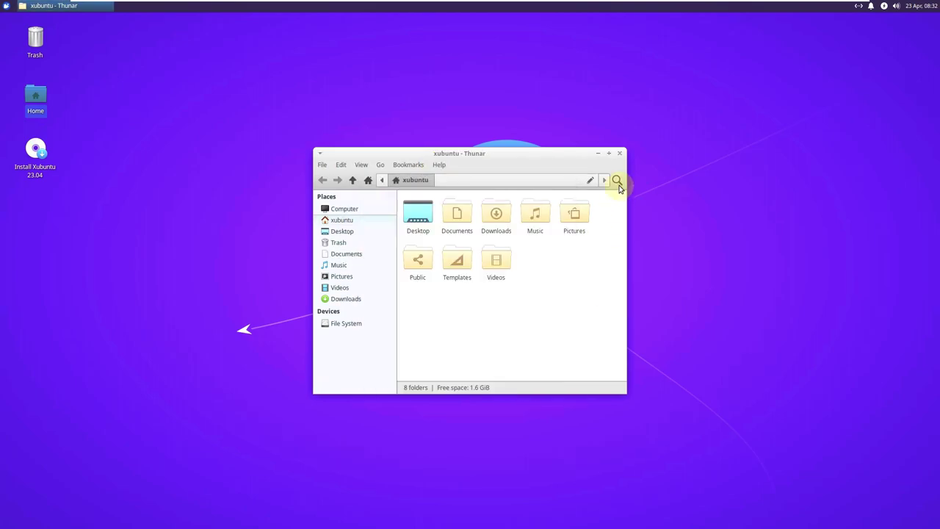
click(619, 155)
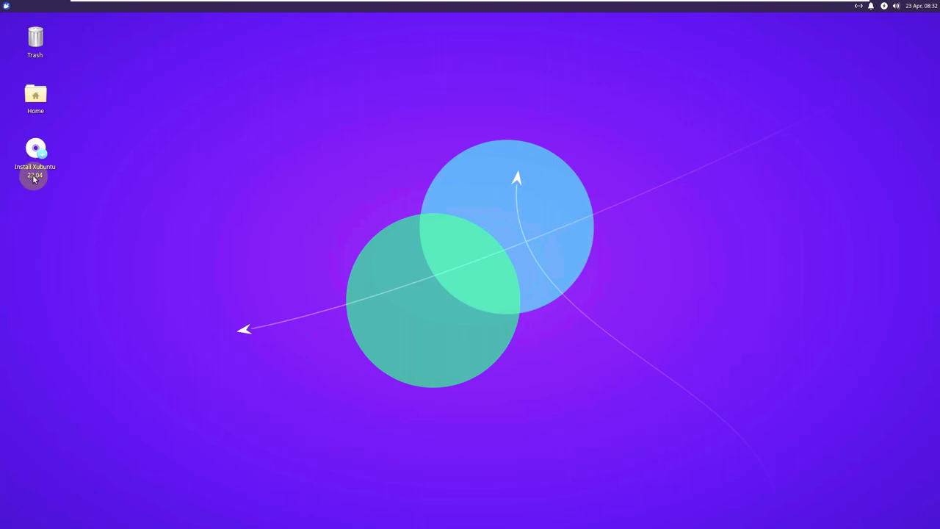
Step: Browse the list of all installed applications and launch Synaptic Package Manager
click(5, 6)
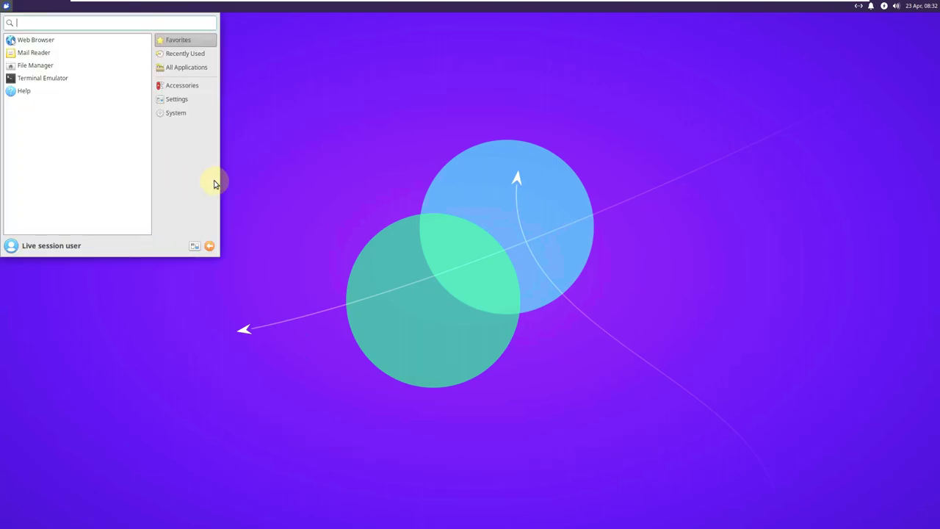
click(163, 69)
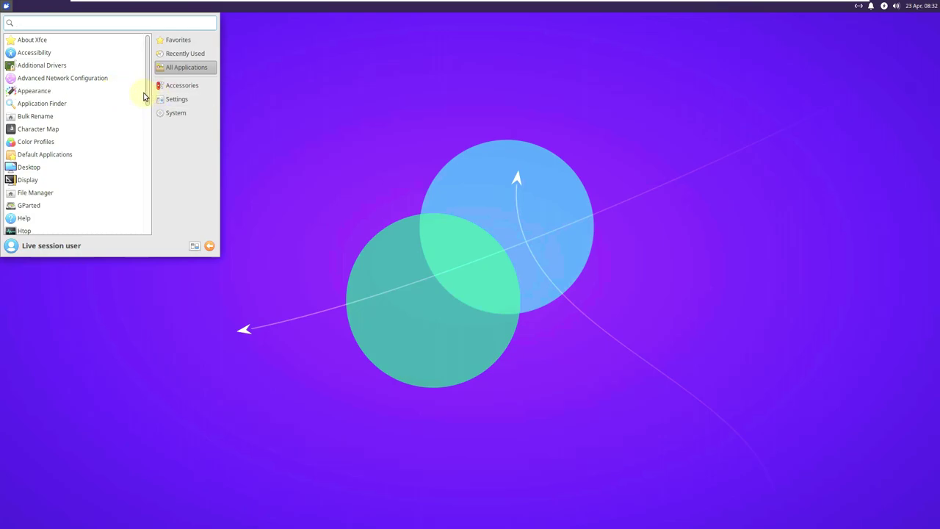
drag(145, 95, 147, 233)
click(321, 168)
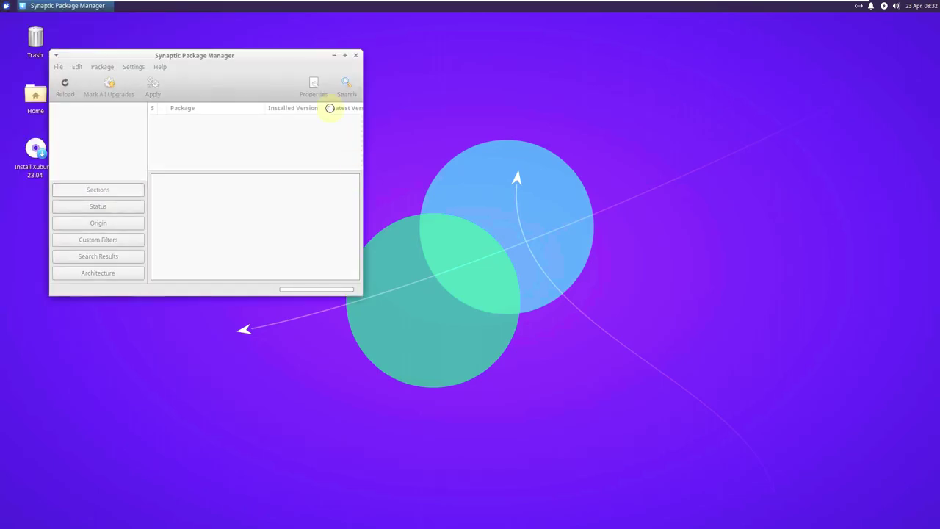
Step: Dismiss the Quick Introduction and check Synaptic Package Manager's version in its About information
drag(263, 58, 501, 85)
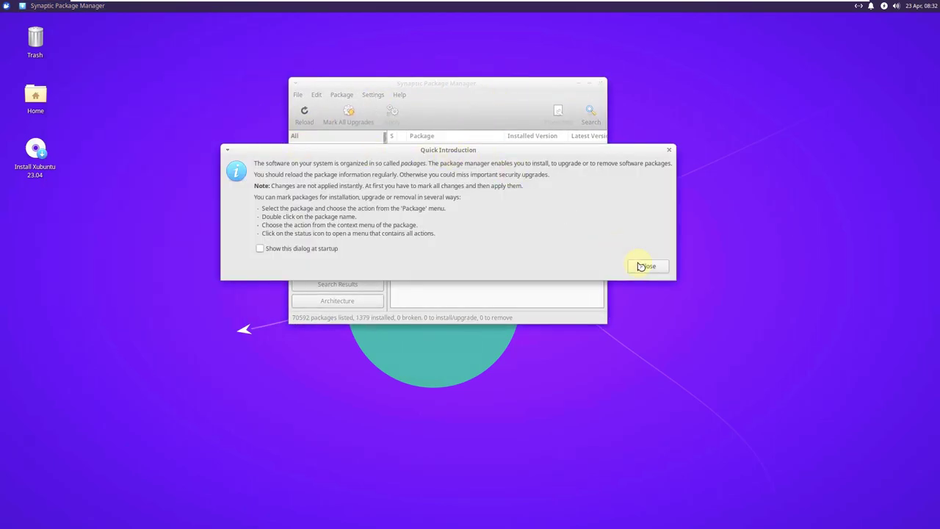
click(642, 267)
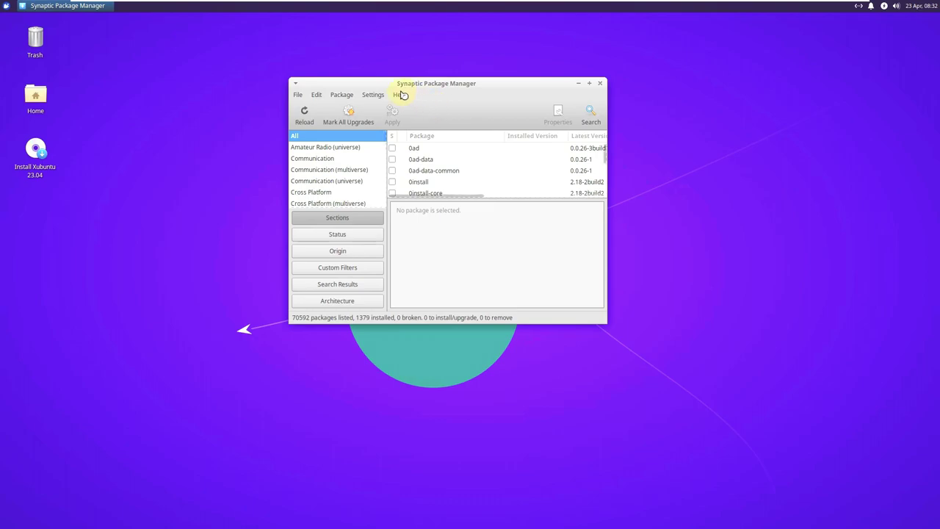
click(399, 94)
click(428, 145)
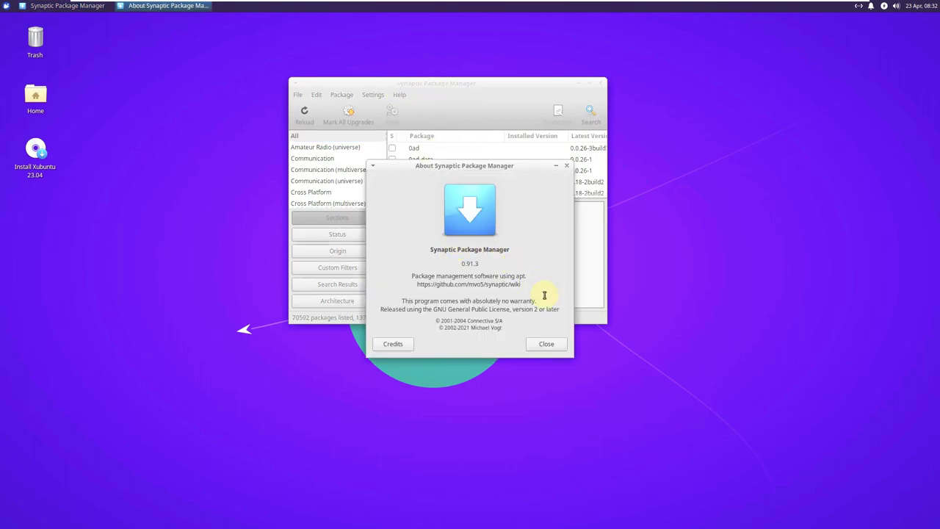
click(546, 344)
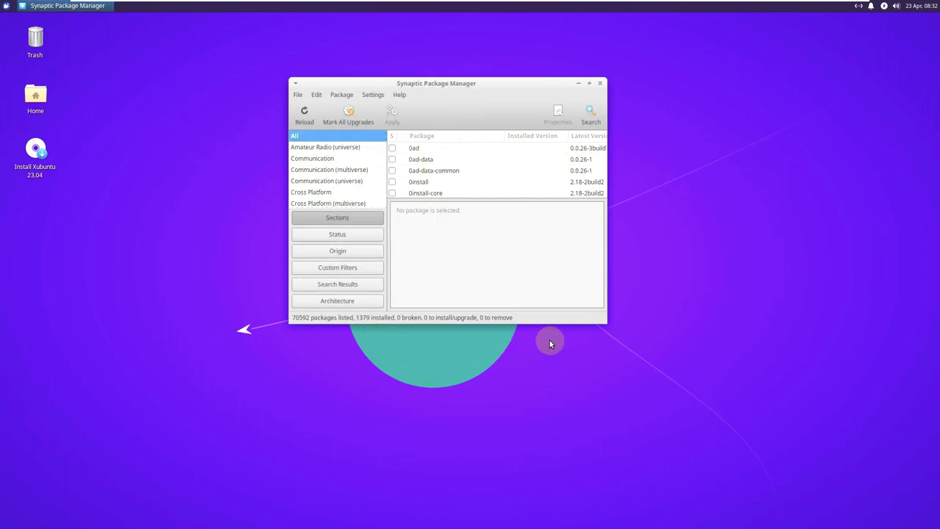
Step: Maximize the Synaptic window, enlarge the package list area and browse through all available packages
click(589, 83)
drag(518, 234, 541, 436)
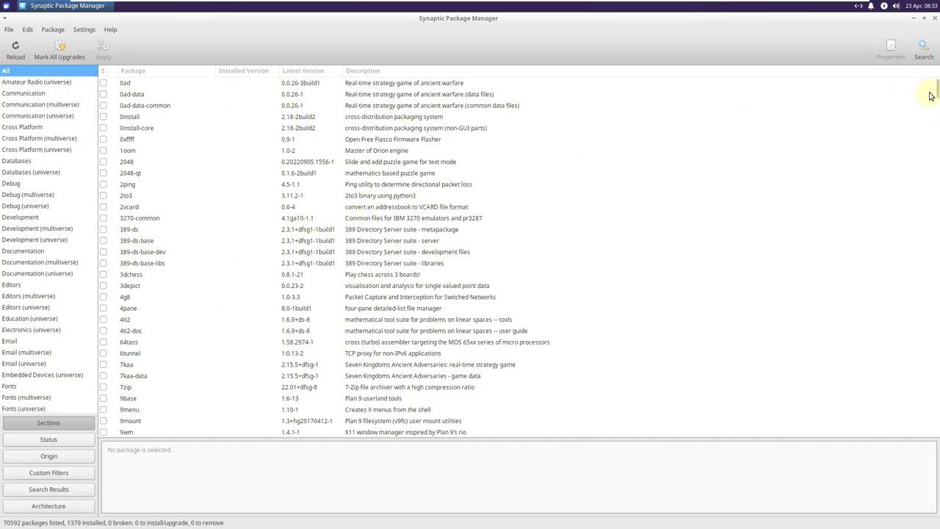
drag(936, 93, 936, 113)
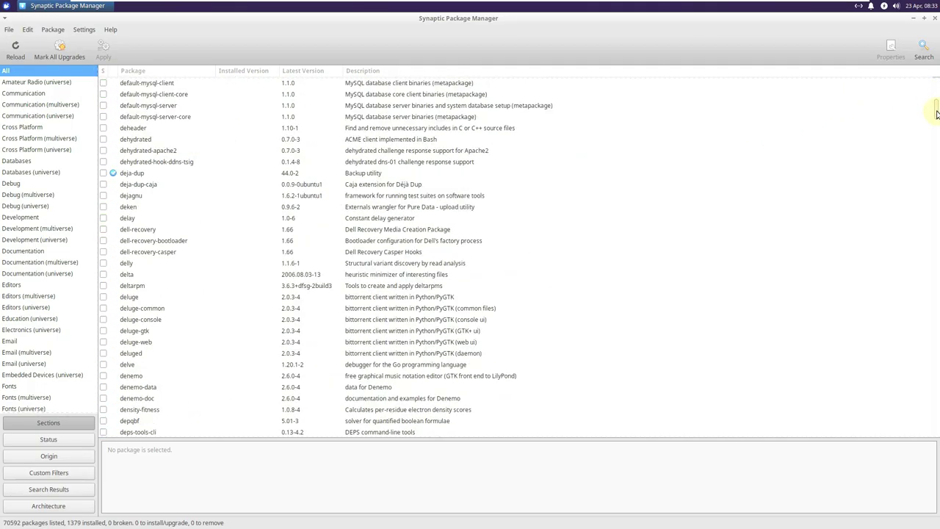
scroll(273, 125, up, 5)
scroll(220, 182, up, 5)
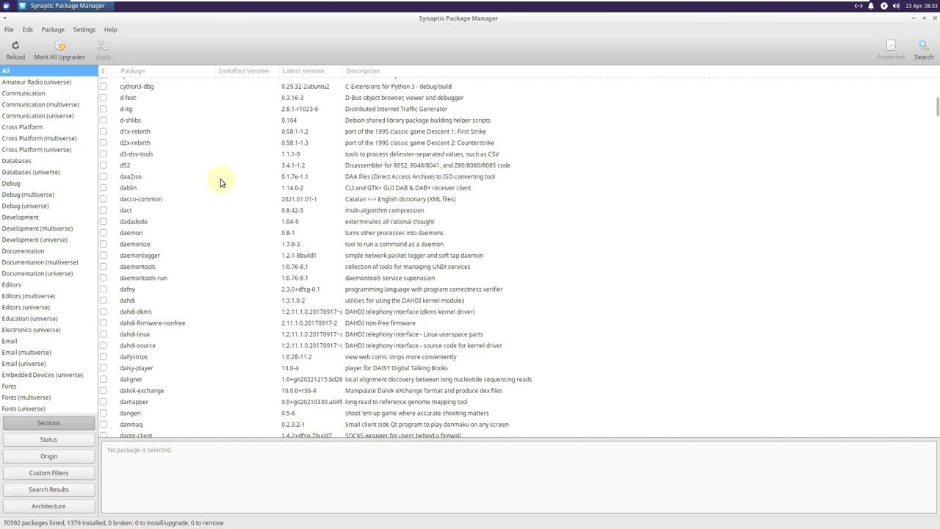
scroll(220, 182, up, 3)
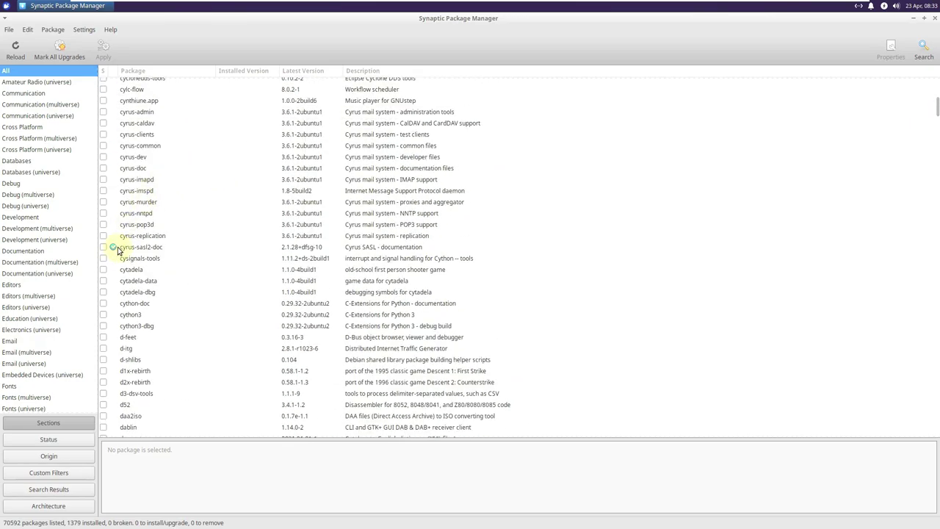
Step: View the description of the installed cpp-12 package and close the package manager
click(218, 249)
drag(937, 110, 935, 106)
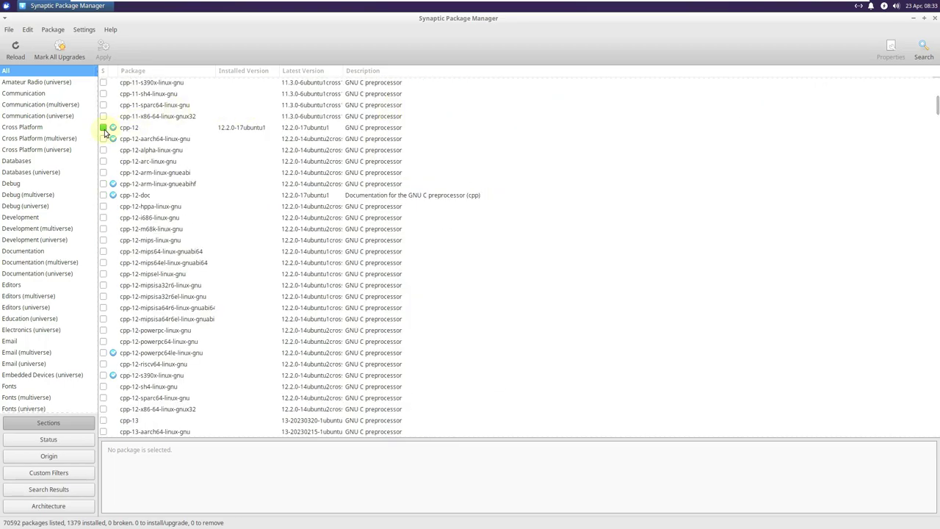
click(235, 128)
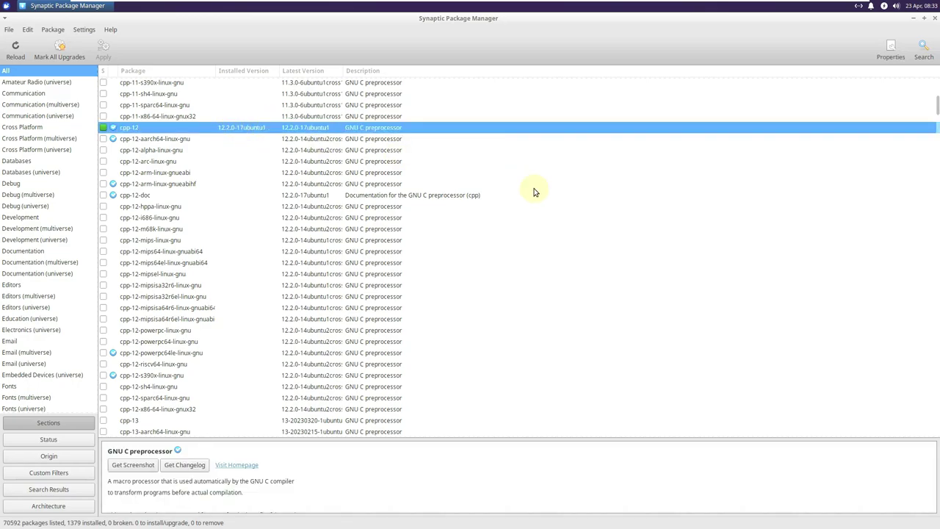
drag(934, 112, 937, 15)
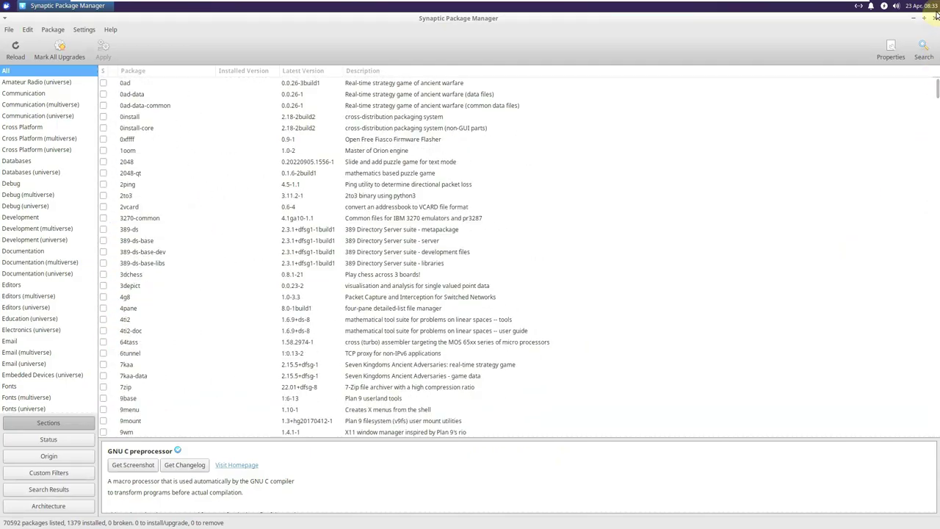
click(935, 18)
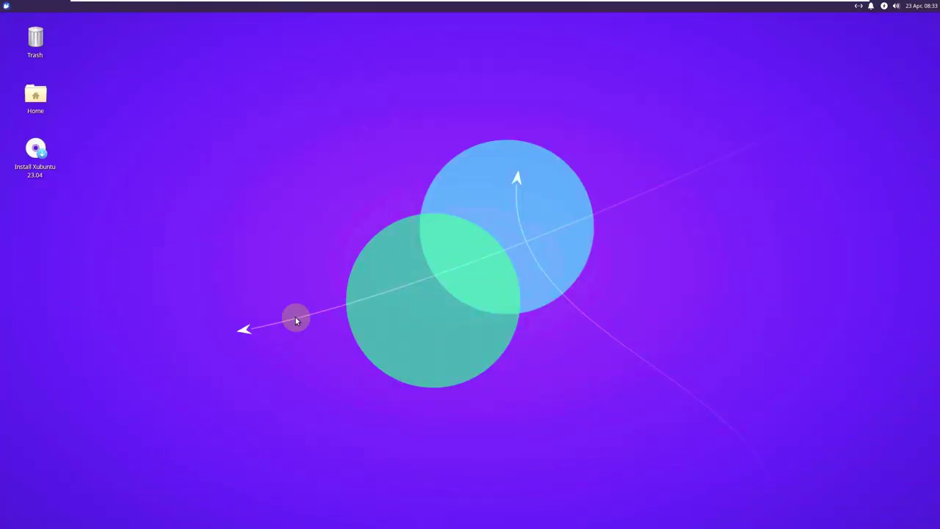
Step: Browse the list of all installed applications and try to launch the default web browser
click(6, 6)
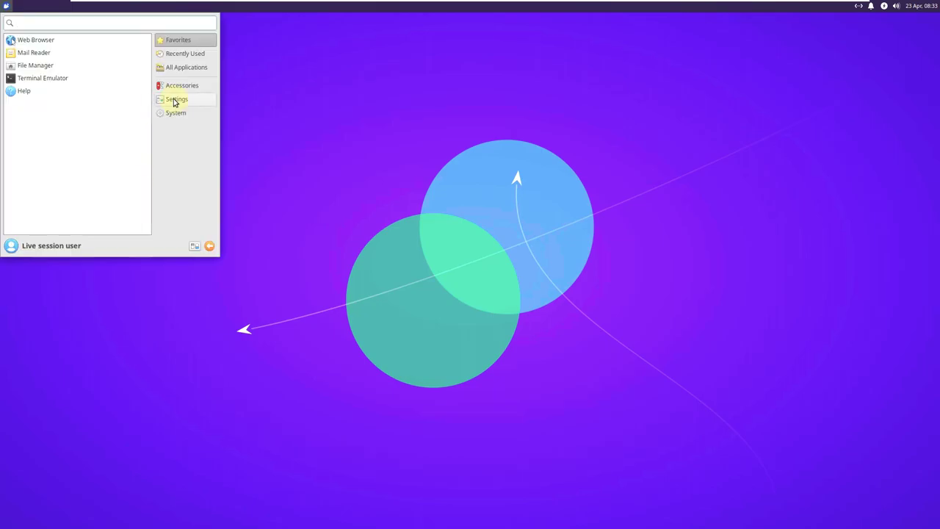
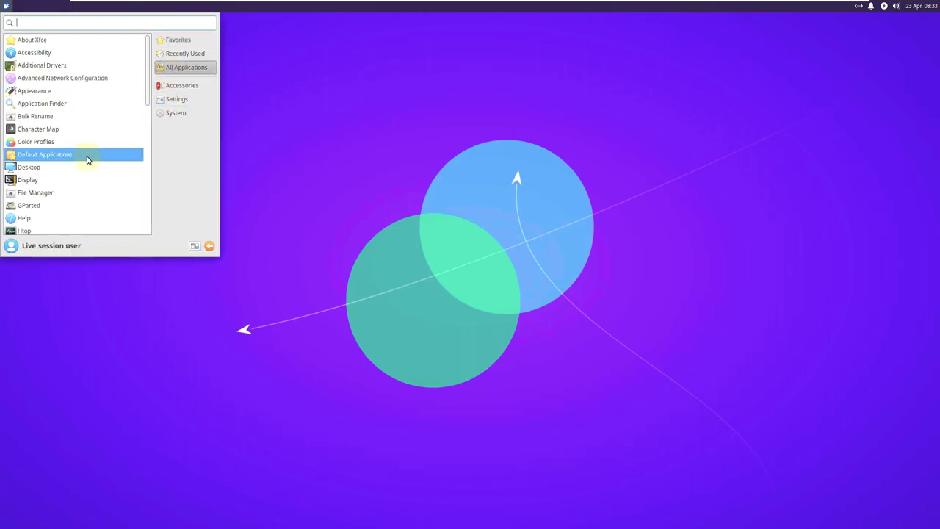
scroll(88, 165, up, 4)
scroll(88, 164, down, 6)
scroll(88, 195, down, 1)
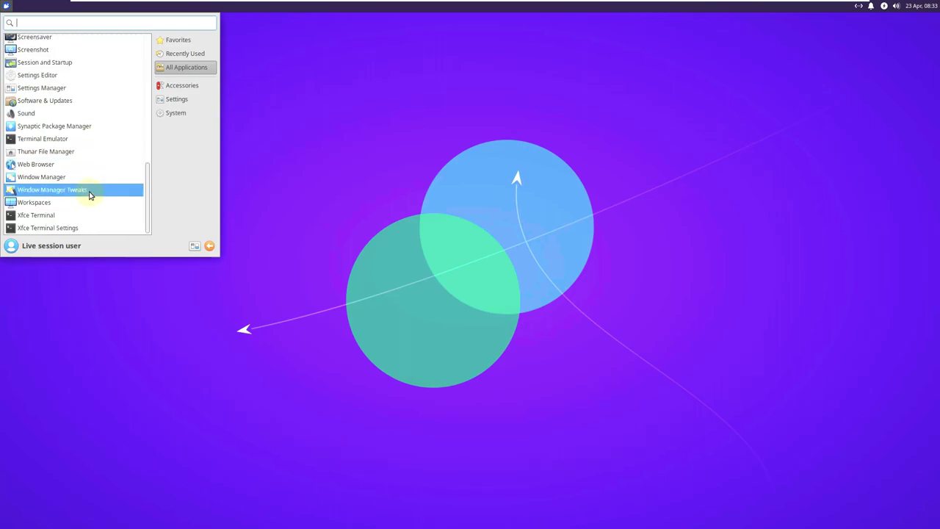
click(81, 163)
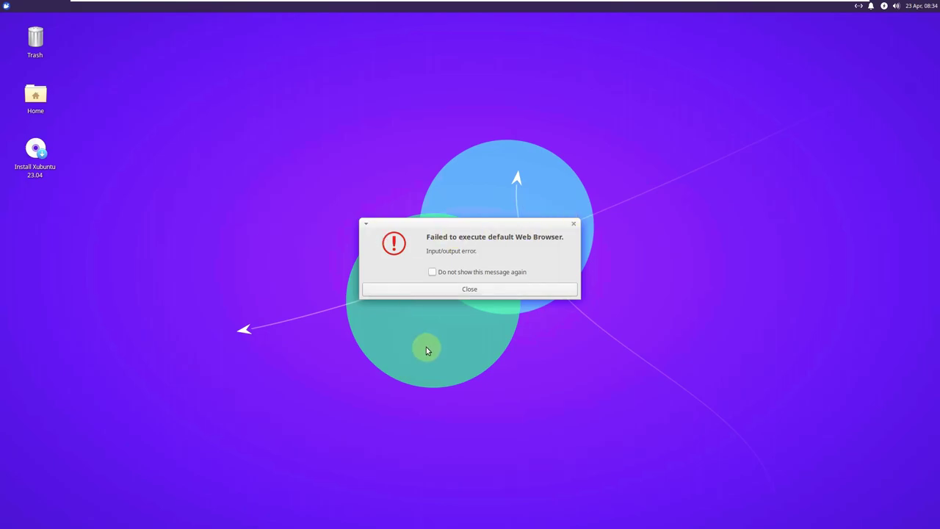
click(467, 287)
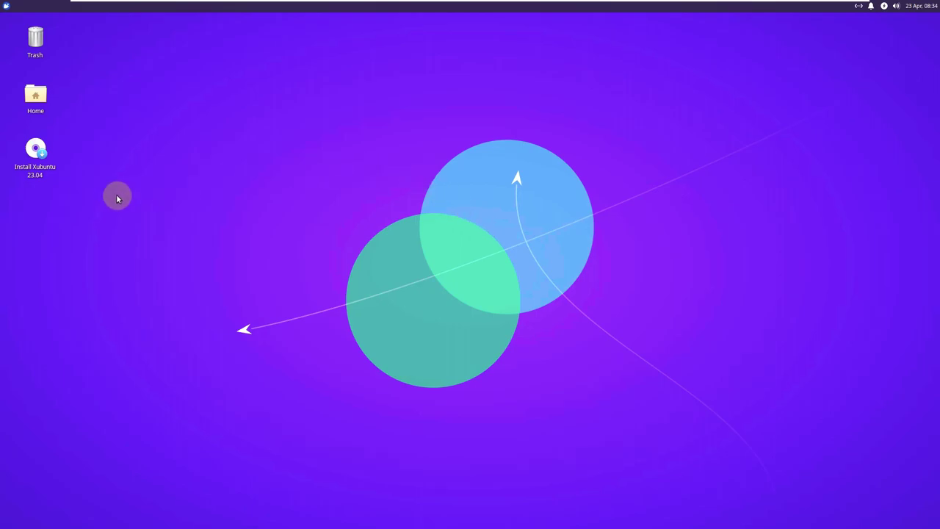
Step: Execute the Install Xubuntu 23.04 launcher on the desktop, launching it anyway despite being untrusted
right_click(45, 167)
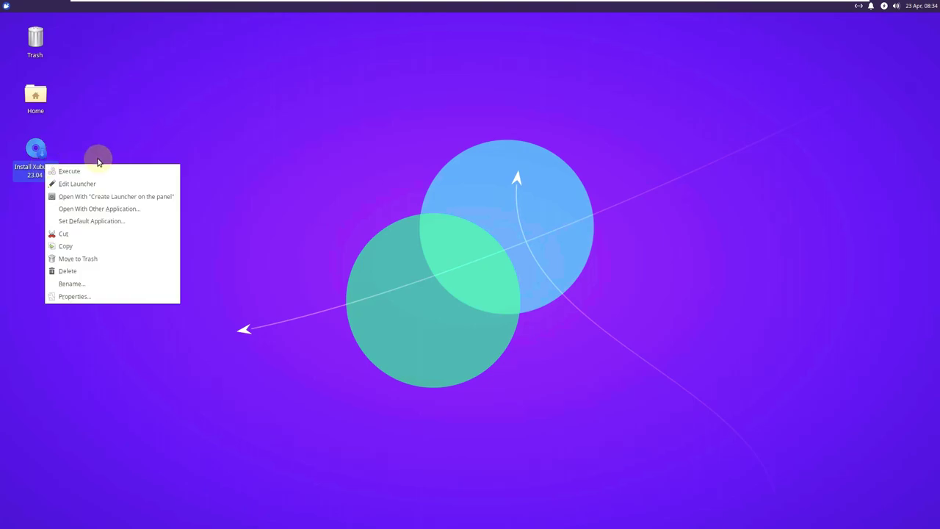
click(86, 169)
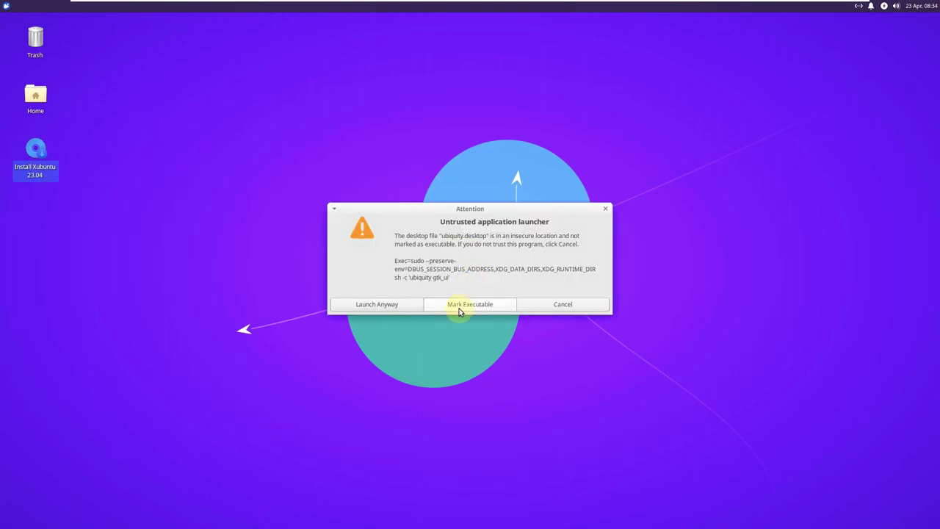
click(394, 306)
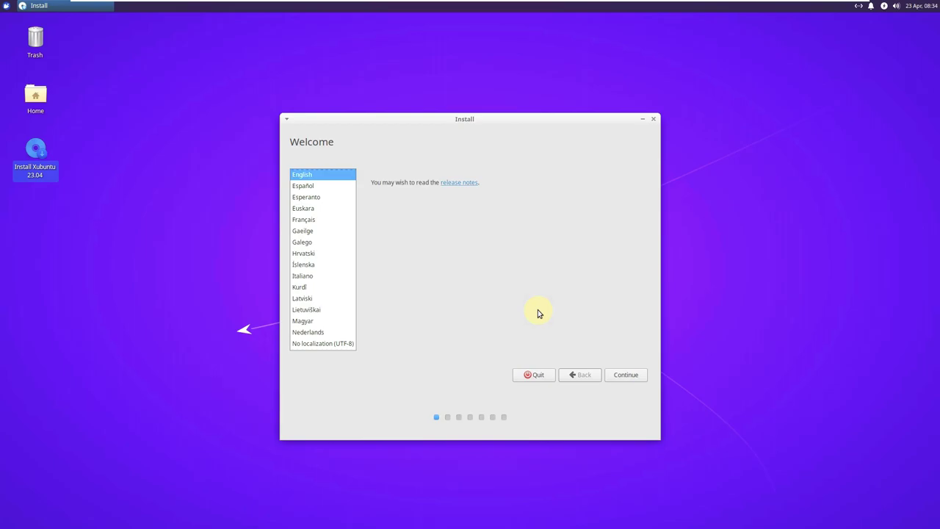
Step: Continue the installer with English and the English (US) keyboard layout, and select third-party software for graphics, Wi-Fi hardware and media formats
drag(351, 219, 349, 200)
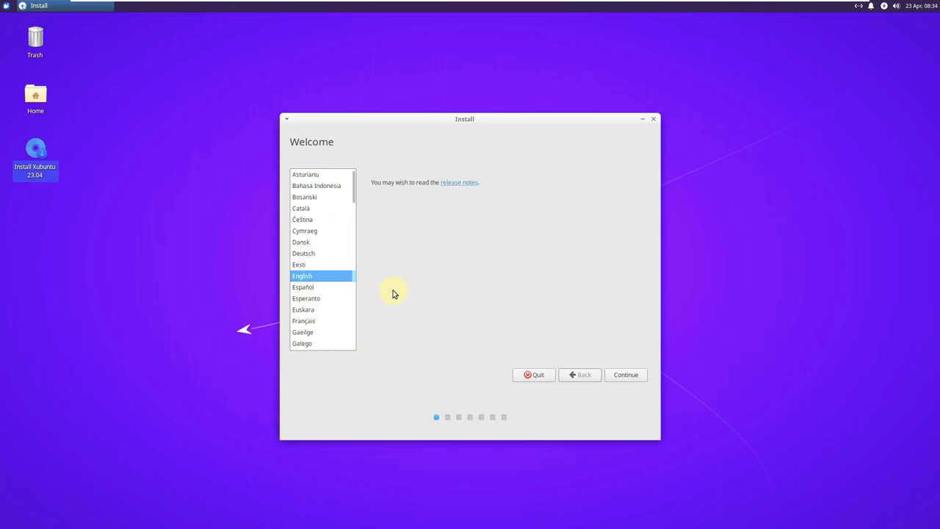
click(626, 381)
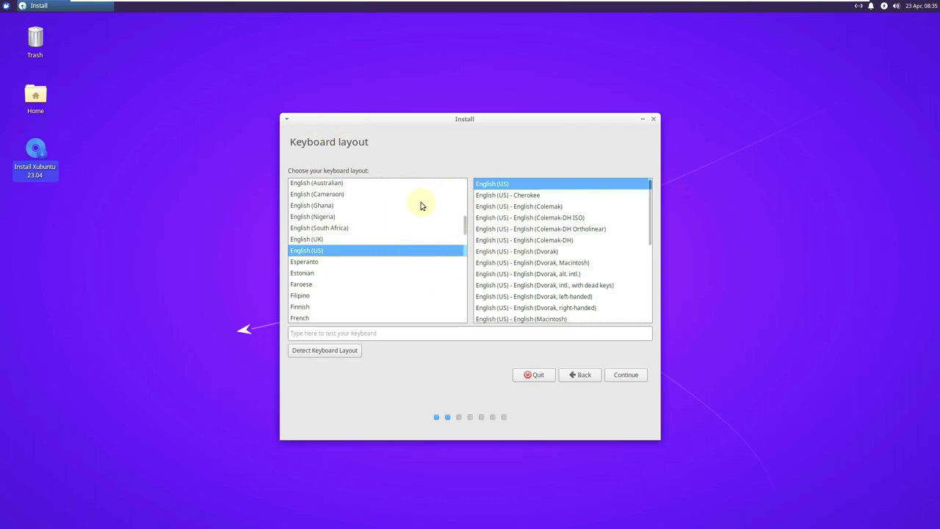
click(625, 377)
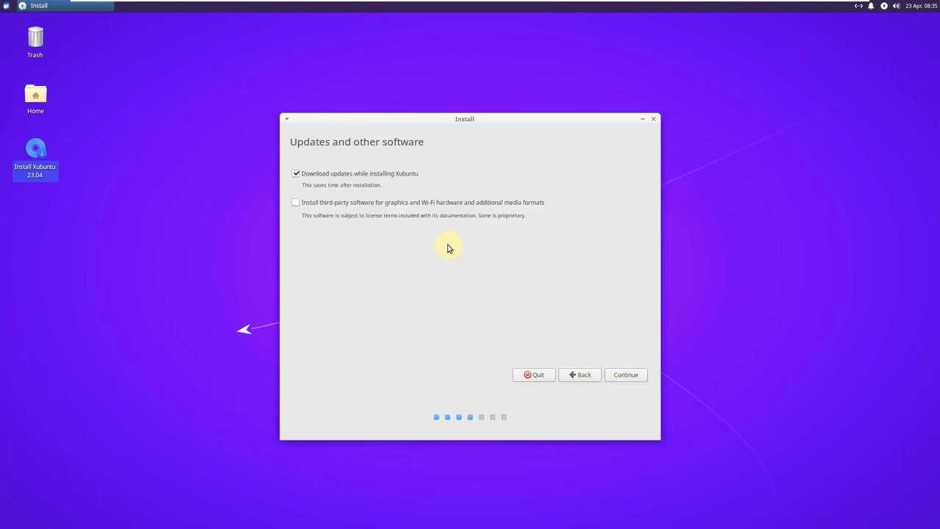
click(388, 203)
click(619, 372)
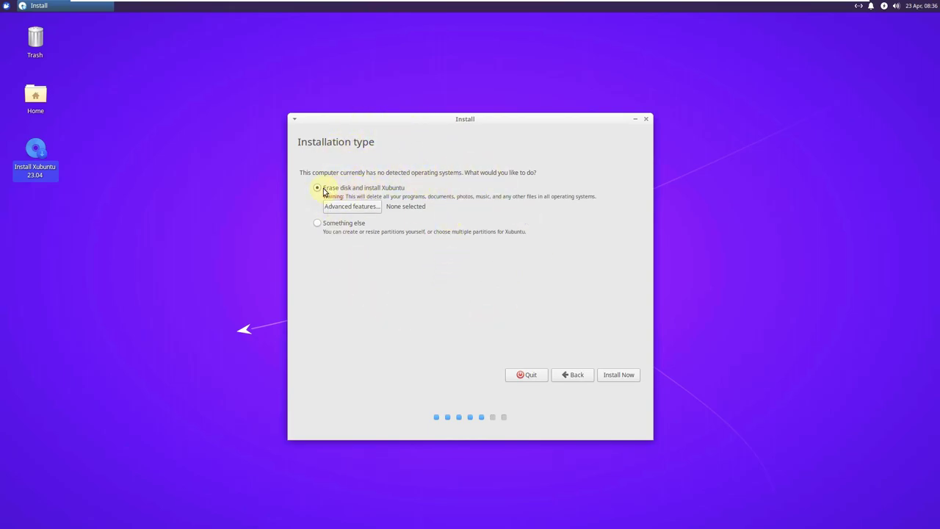
Step: Try the Something else installation type, return to Erase disk and install Xubuntu, and quit the installer
click(334, 227)
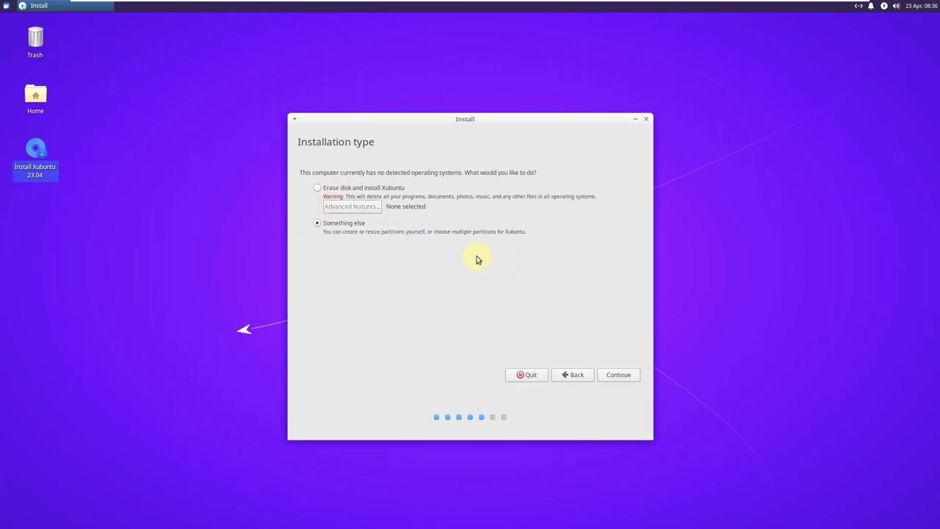
click(345, 191)
click(645, 121)
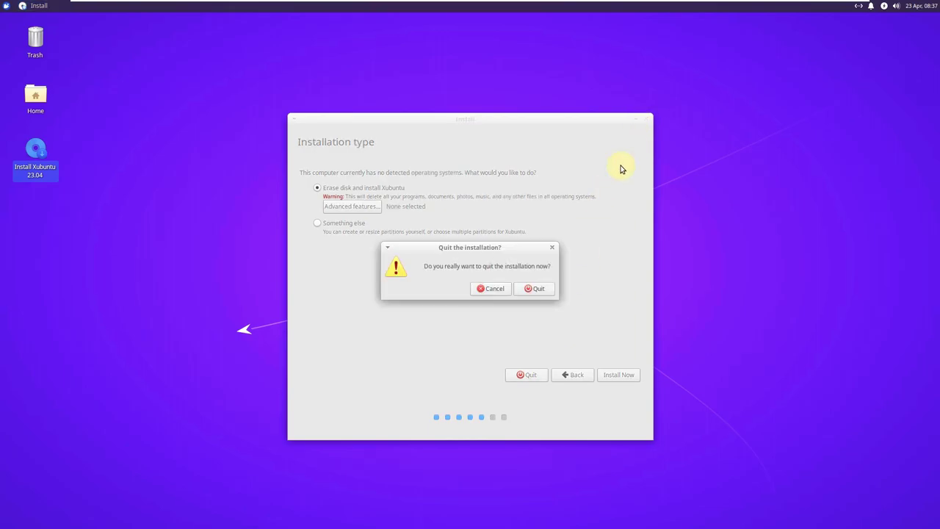
click(547, 293)
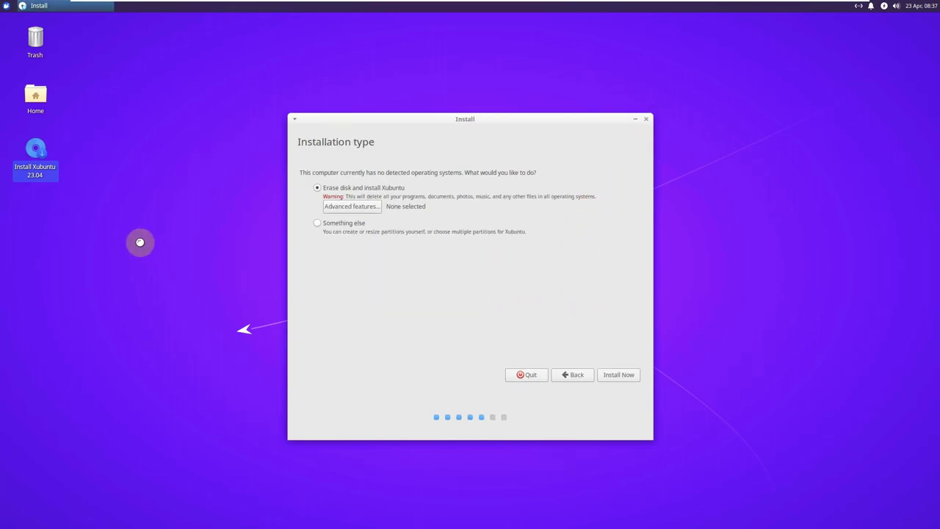
Step: Open the applications menu
click(6, 6)
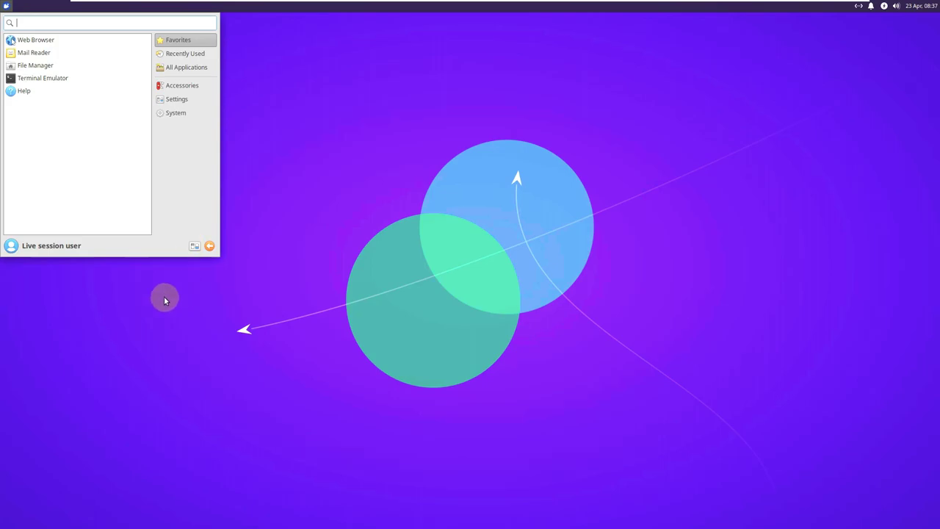